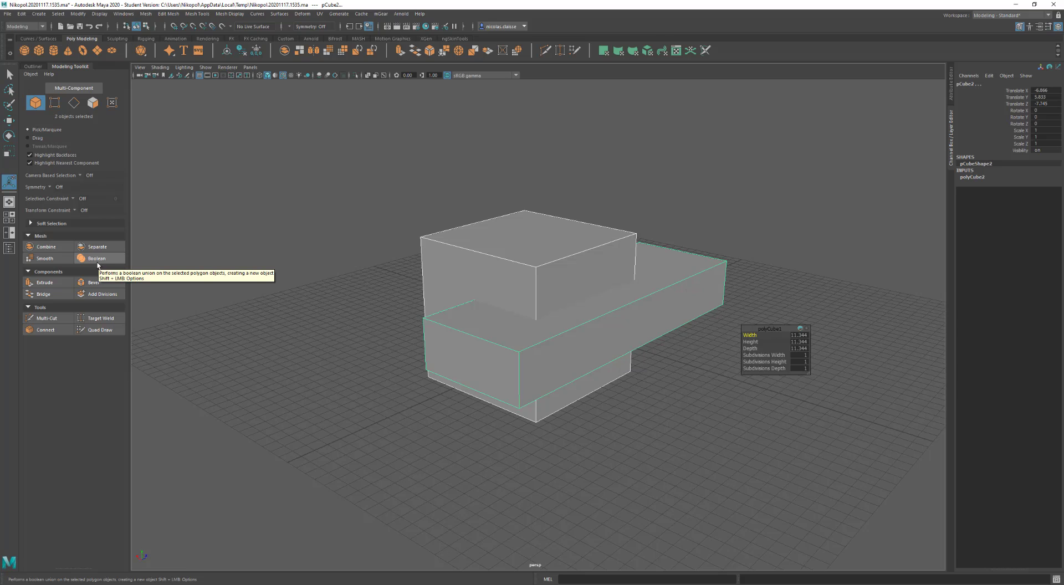
Select the tall box first and the long flat box second, and merge them with a Boolean union.
key("F8")
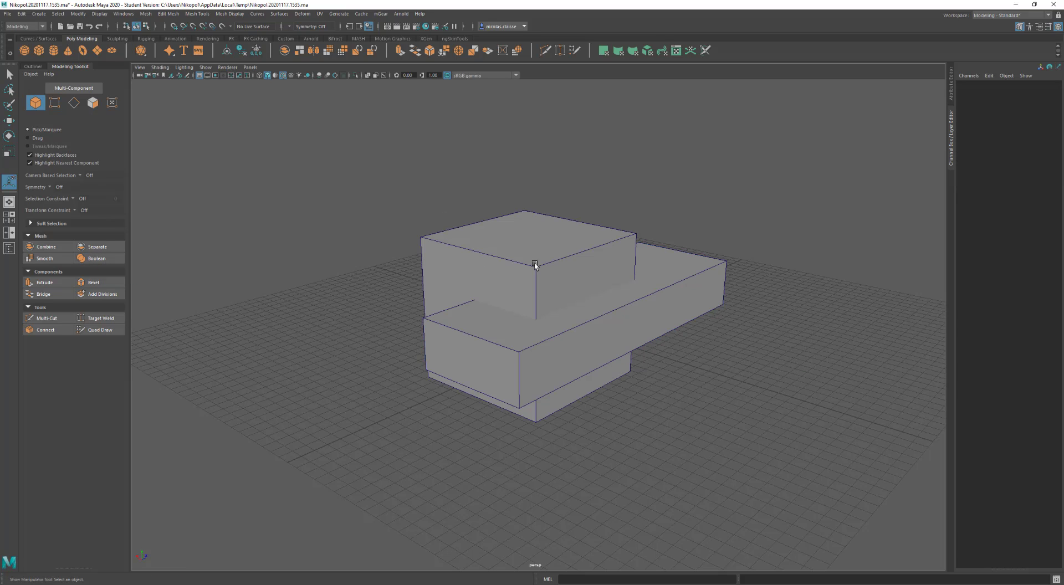
left_click(506, 298)
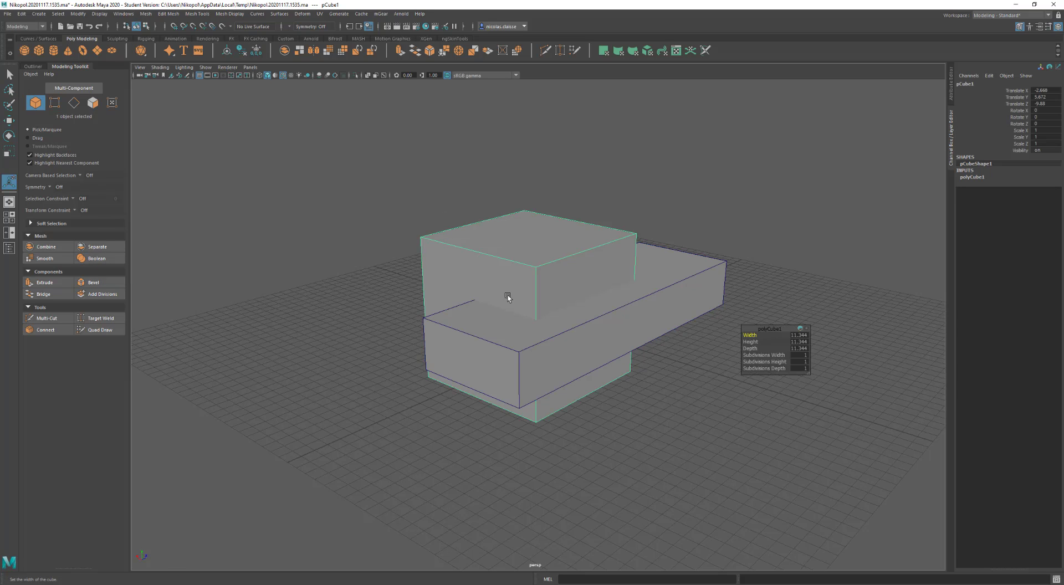
left_click(508, 350, "shift")
left_click(111, 259)
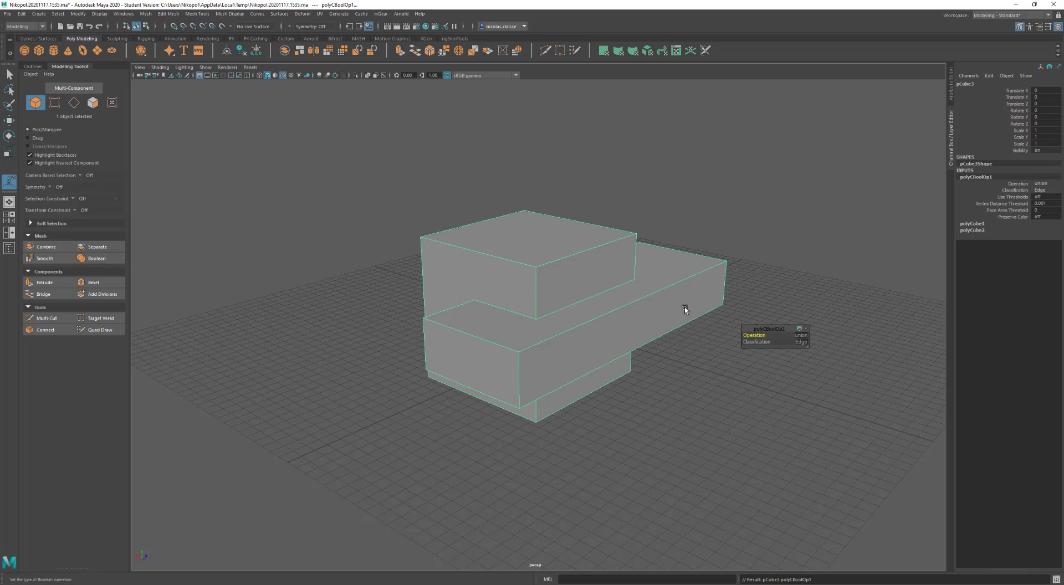
Turn on X-ray display and change the Boolean operation to difference so the long box is cut out of the tall one.
left_click(804, 338)
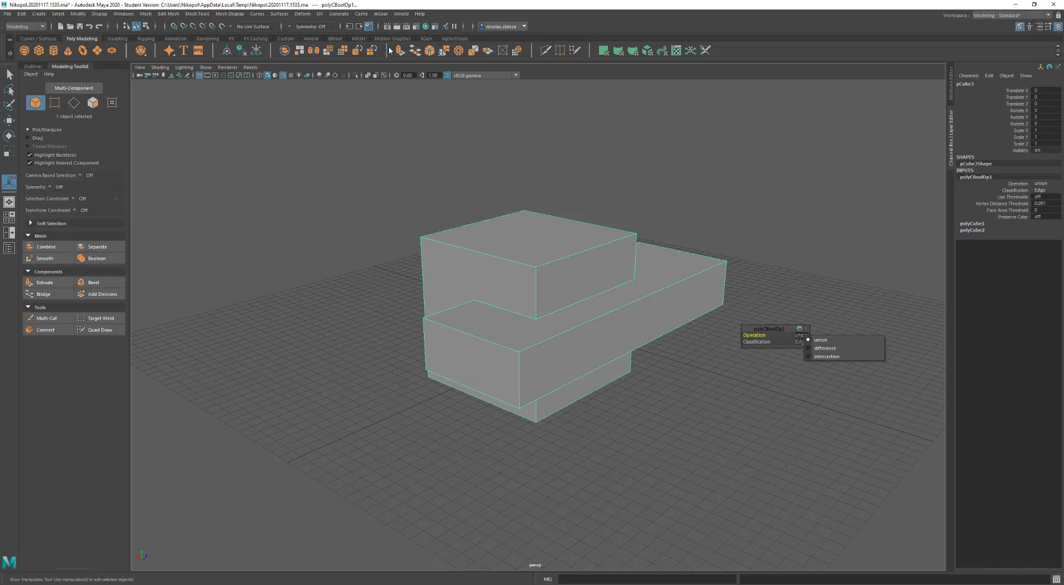
left_click(367, 76)
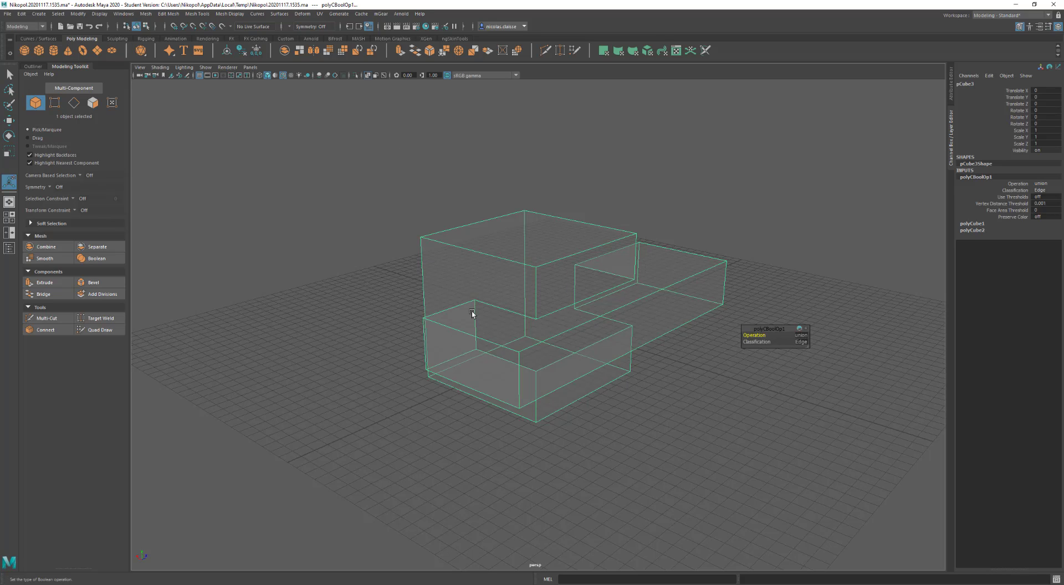
left_click(804, 336)
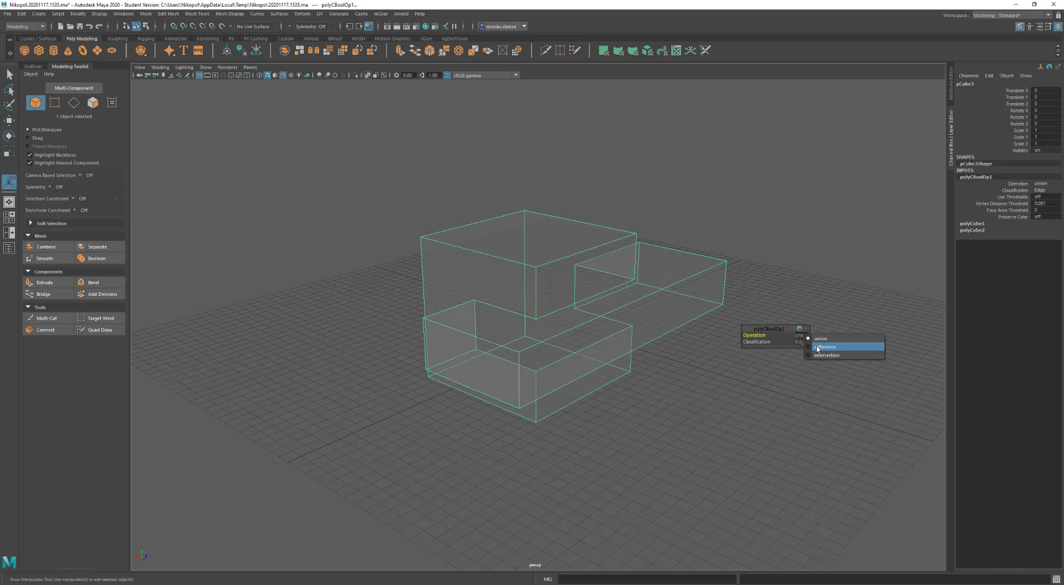
left_click(817, 348)
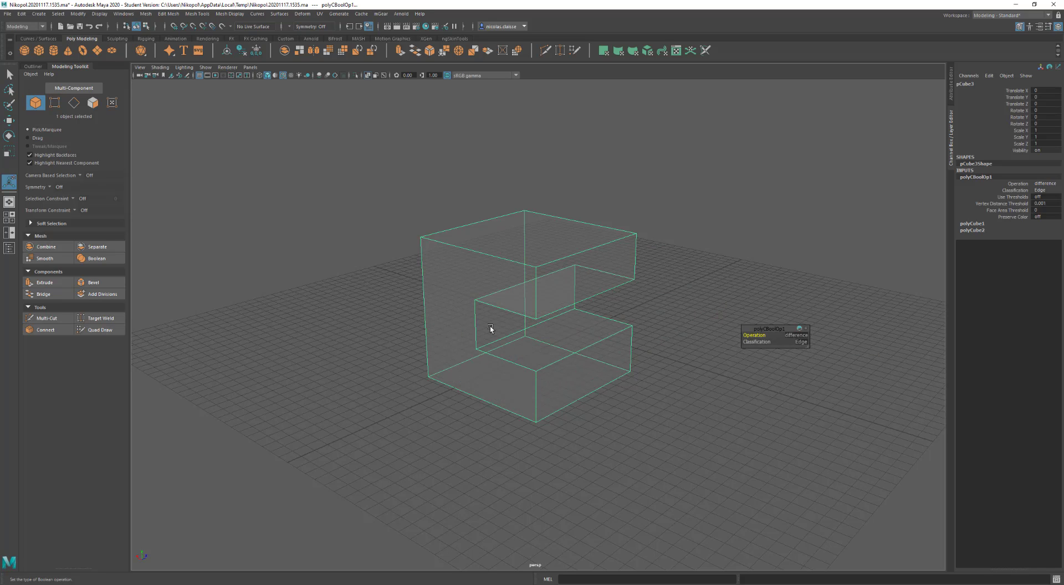
Try the intersection operation on the Boolean and set it back to difference.
left_click(796, 336)
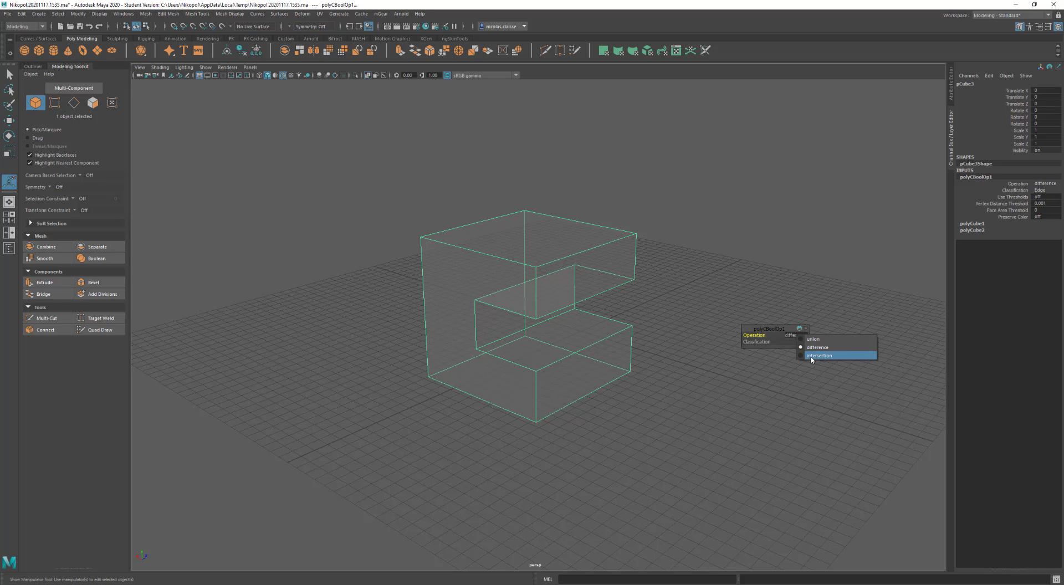
left_click(811, 355)
left_click(800, 335)
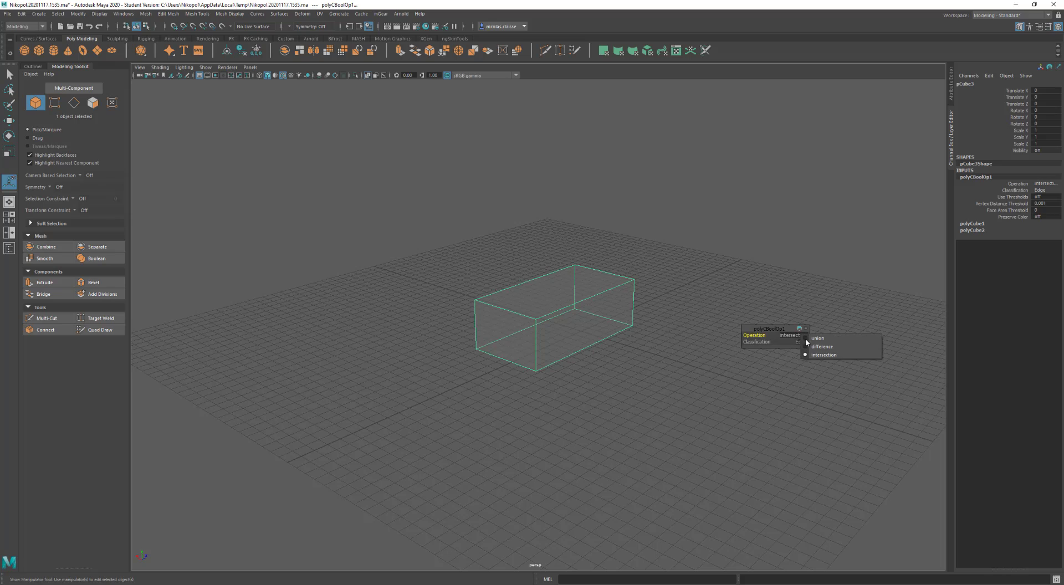
left_click(811, 349)
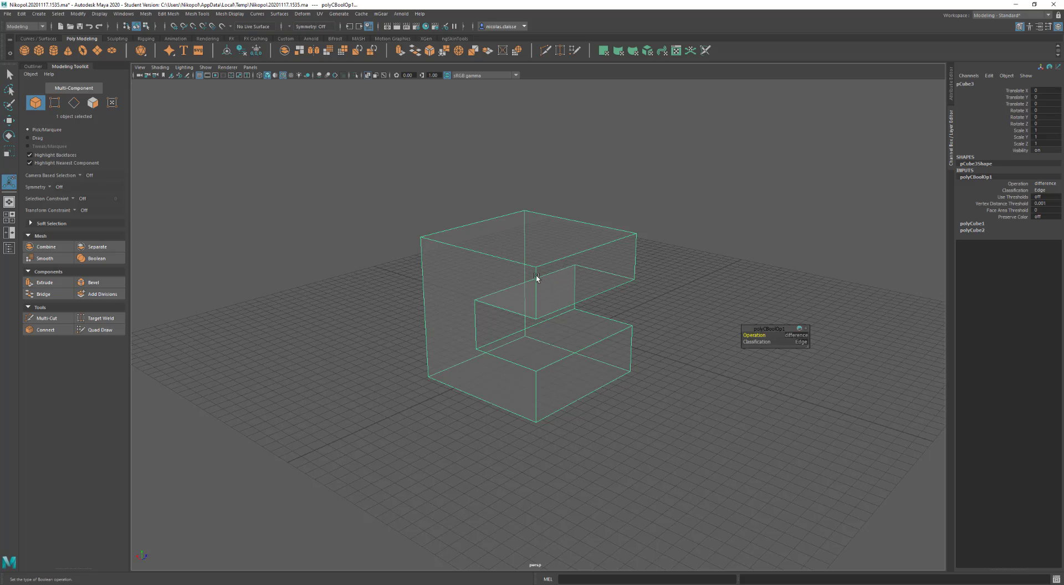
Turn off X-ray display and check the notched cube in smooth preview before returning to the unsmoothed mesh.
left_click_drag(532, 278, 536, 301, "alt")
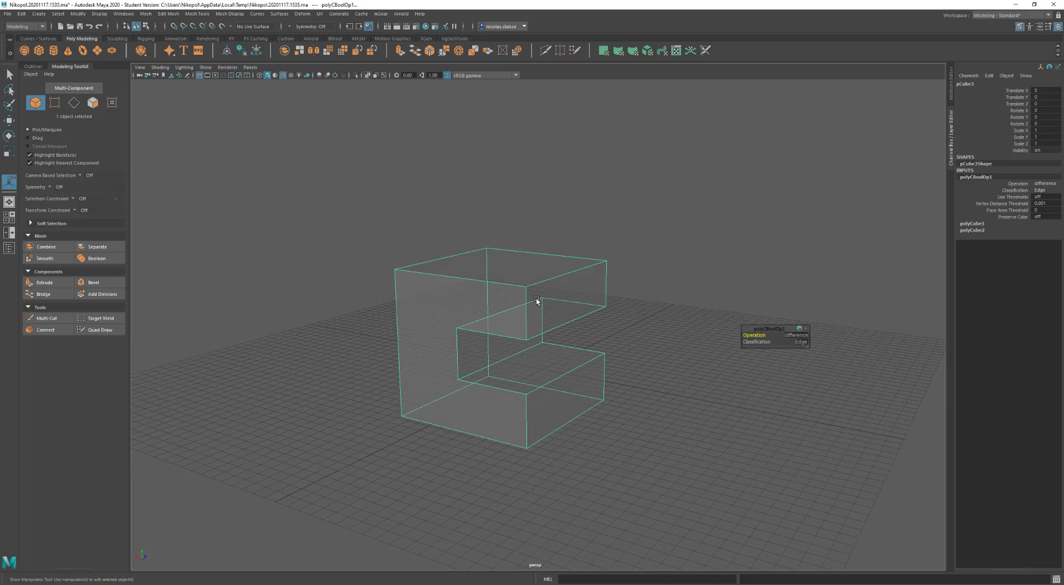
left_click(367, 75)
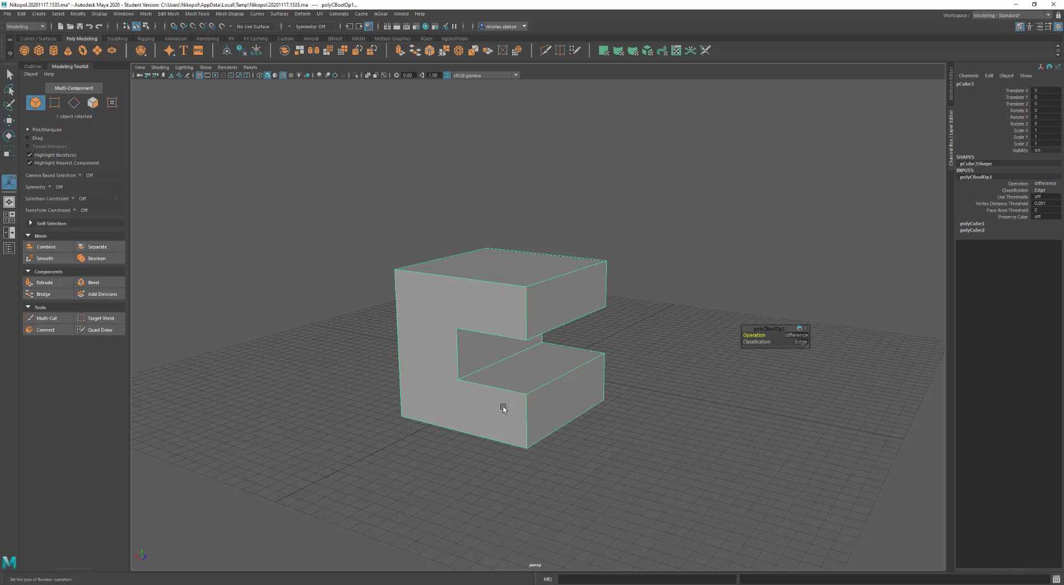
key("3")
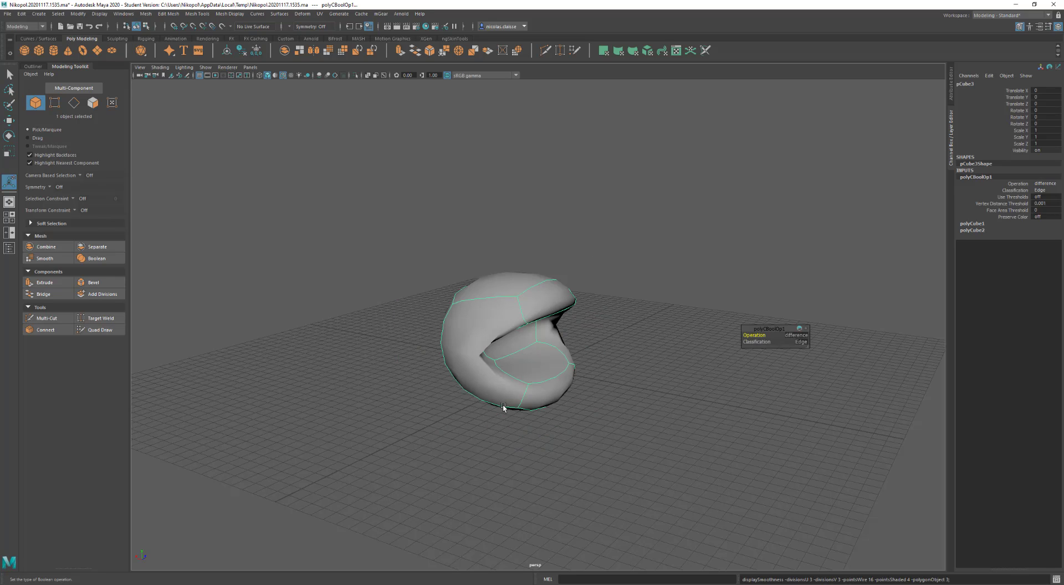
key("1")
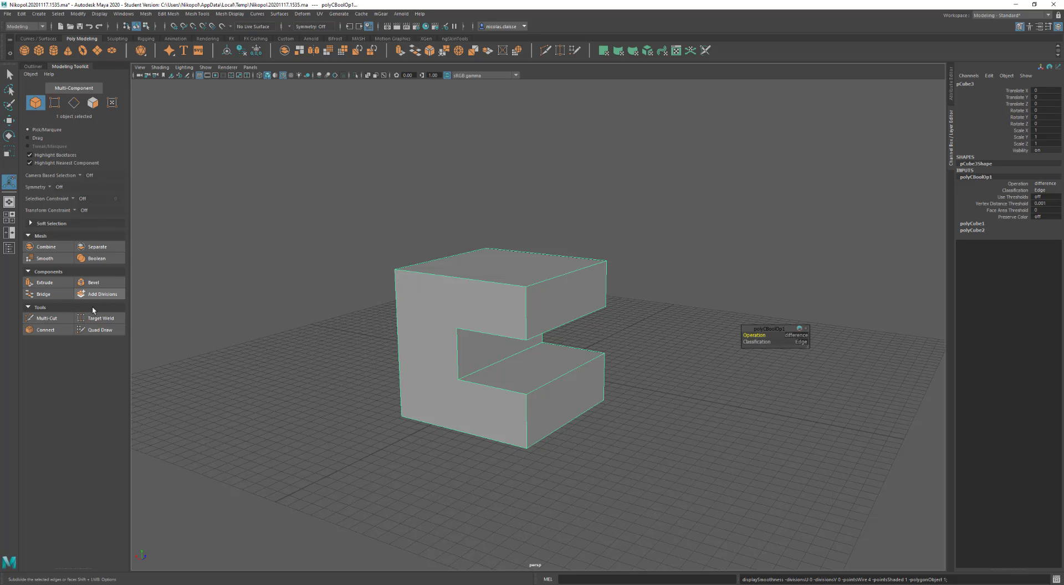
Multi-Cut two diagonal edges on the notched cube's front face, from both inner notch corners to the nearest outer corners.
left_click(48, 318)
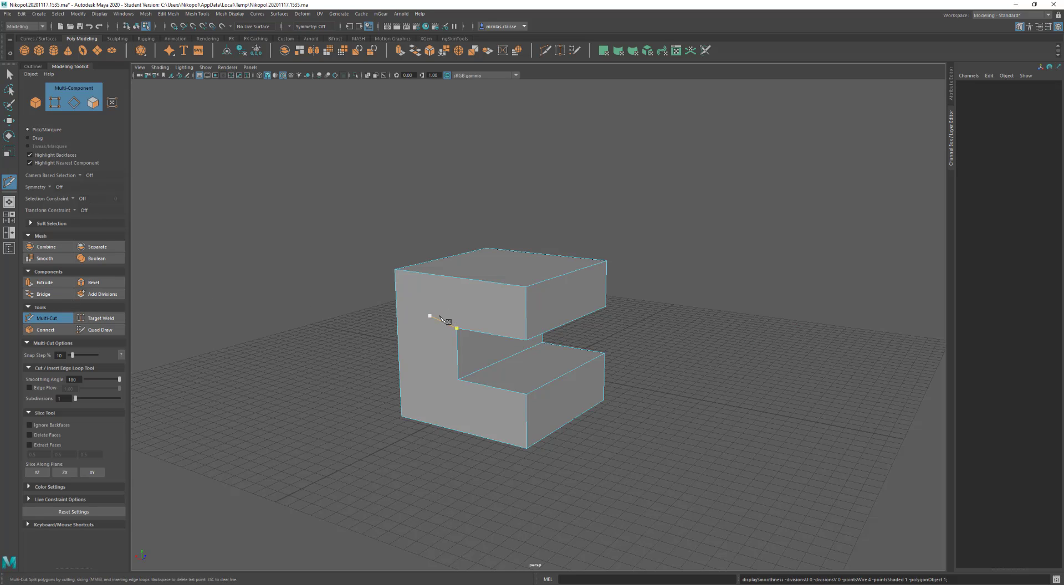
left_click(457, 329)
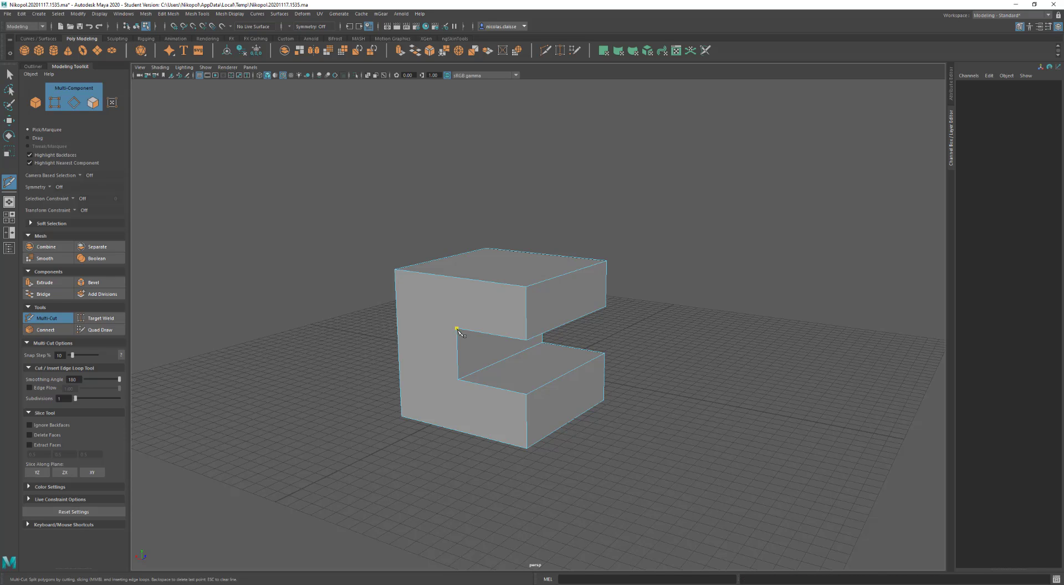
left_click(395, 270)
key("Return")
left_click(457, 380)
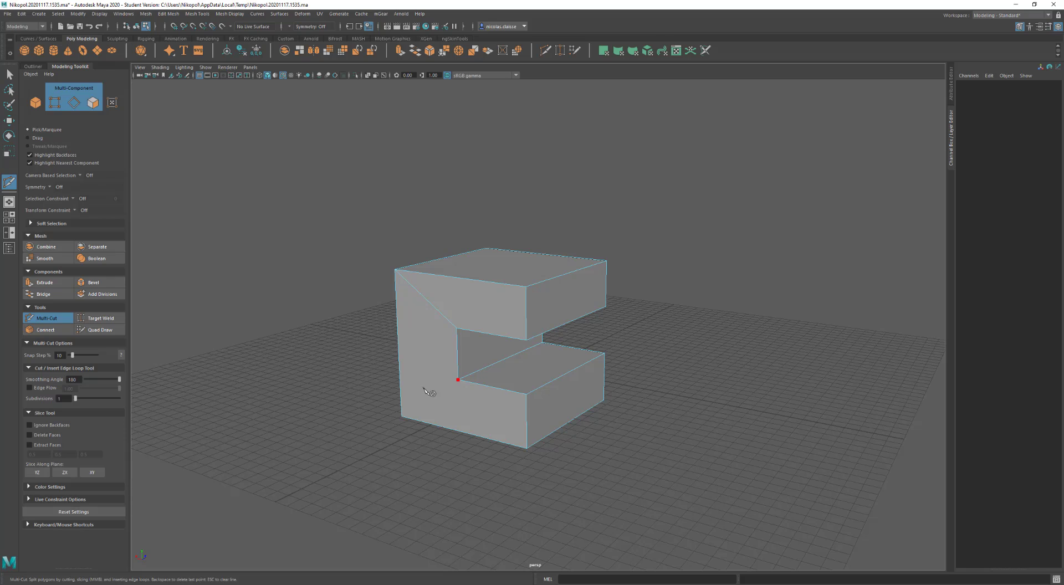
left_click(402, 416)
key("Return")
Check how the two front-face cuts affect the smooth preview, and return to the unsmoothed mesh.
key("3")
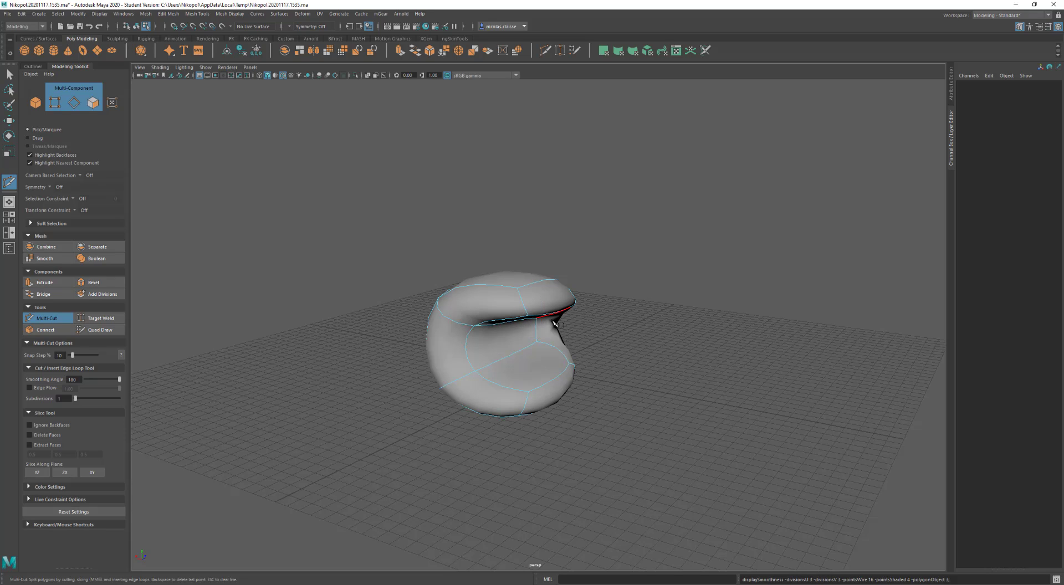
left_click(455, 327)
key("1")
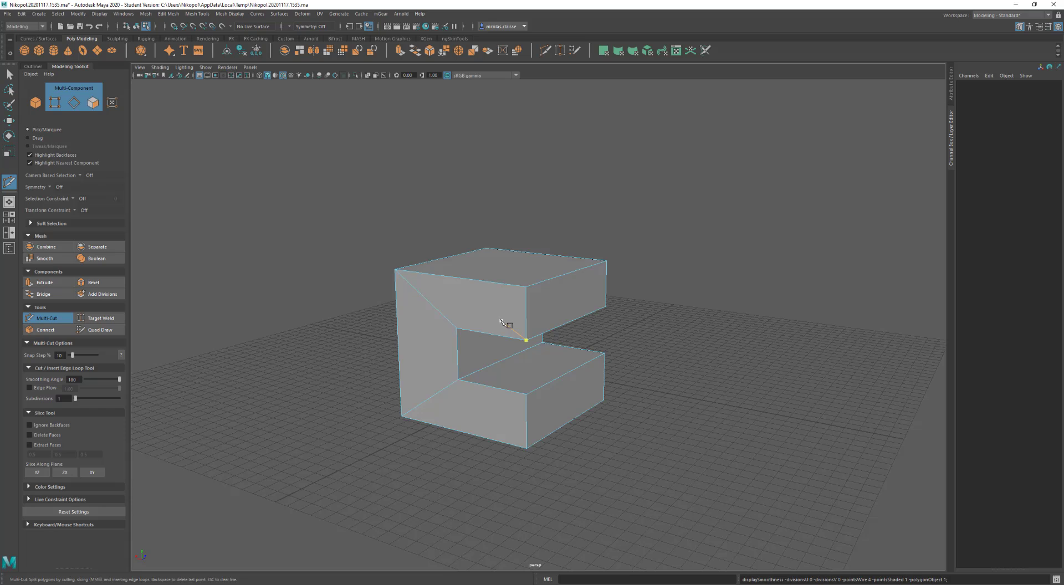
Multi-Cut matching diagonal edges on the opposite C-shaped face, from both inner notch corners to the nearest outer corners.
left_click_drag(626, 345, 450, 285, "alt")
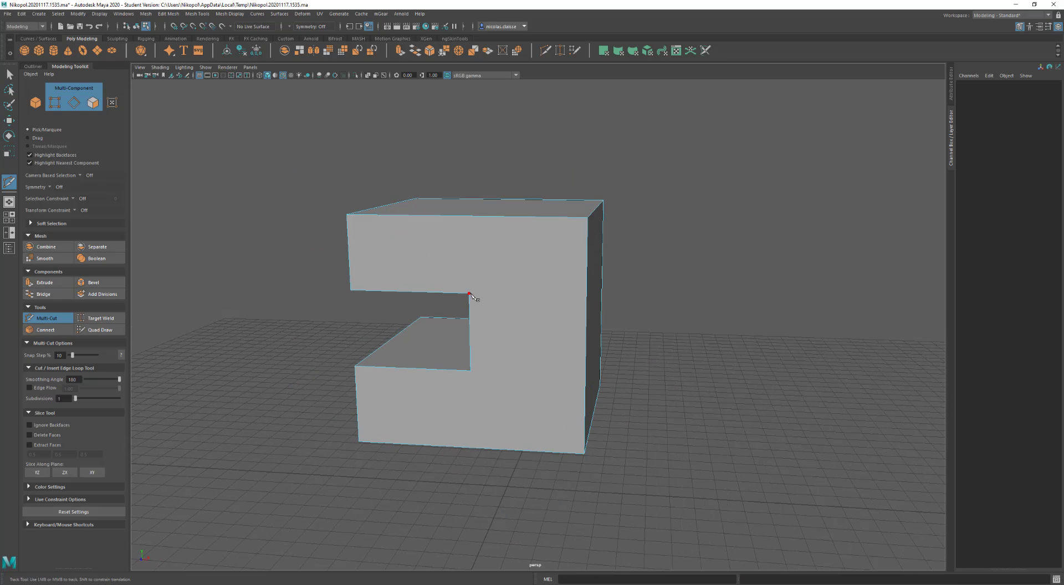
left_click(588, 218)
right_click(527, 294)
left_click(470, 370)
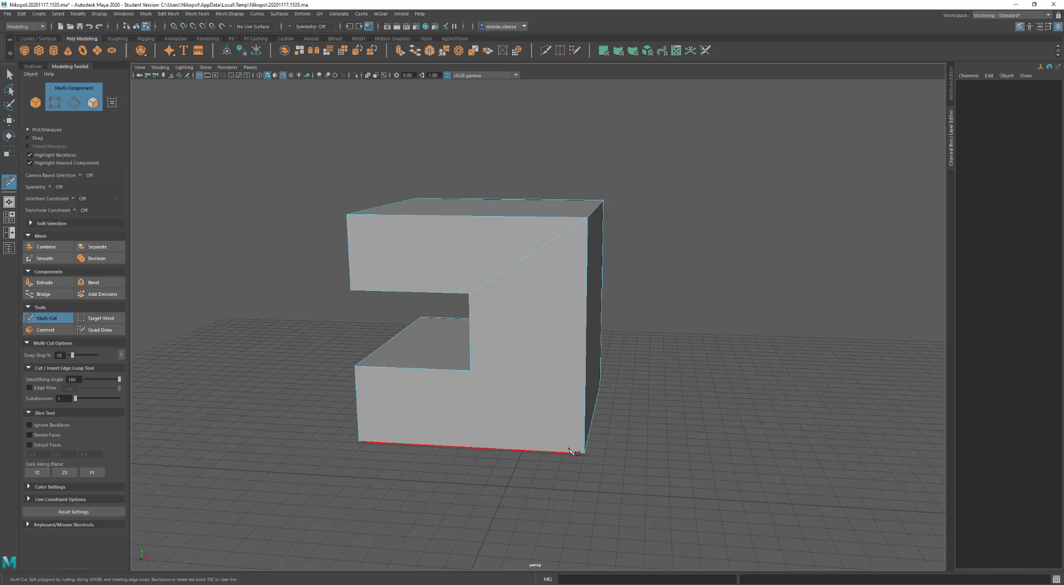
left_click_drag(439, 381, 629, 416, "alt")
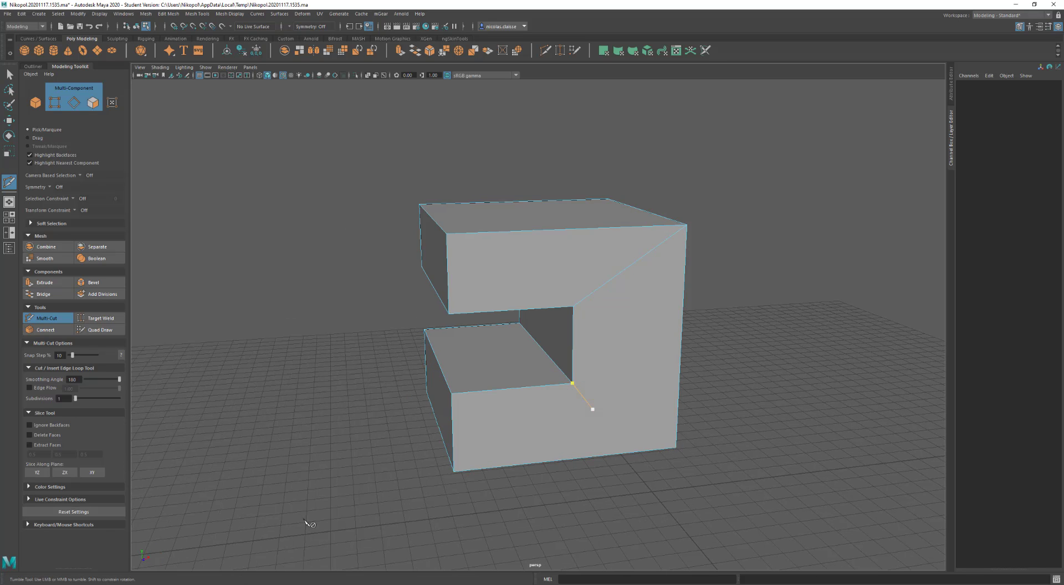
left_click(572, 382)
left_click(676, 448)
key("Return")
right_click_drag(679, 410, 665, 417, "alt")
Examine the smooth preview with both C-shaped faces cut, and return to the unsmoothed mesh.
key("3")
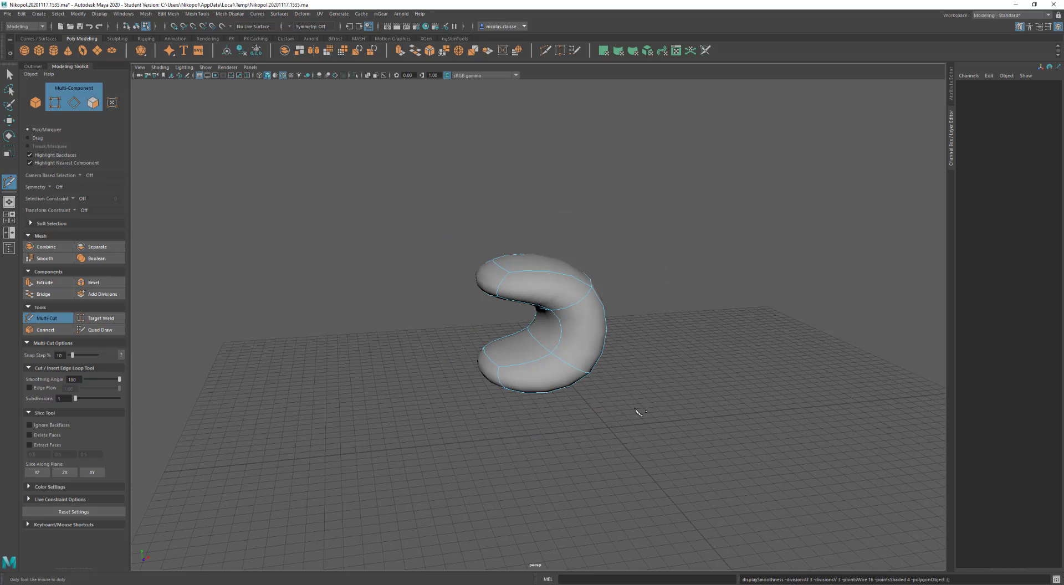
key("1")
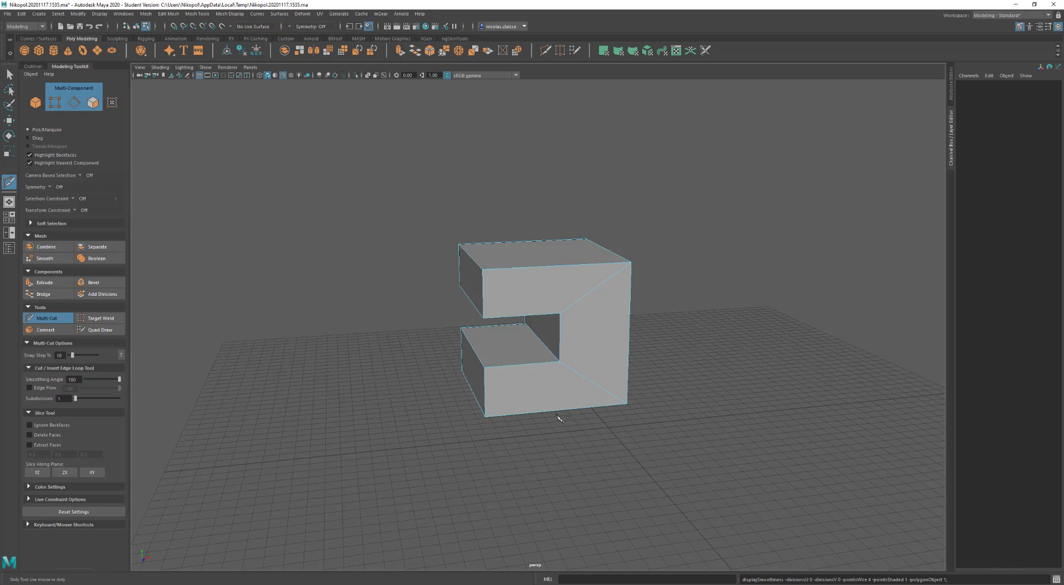
left_click(559, 362)
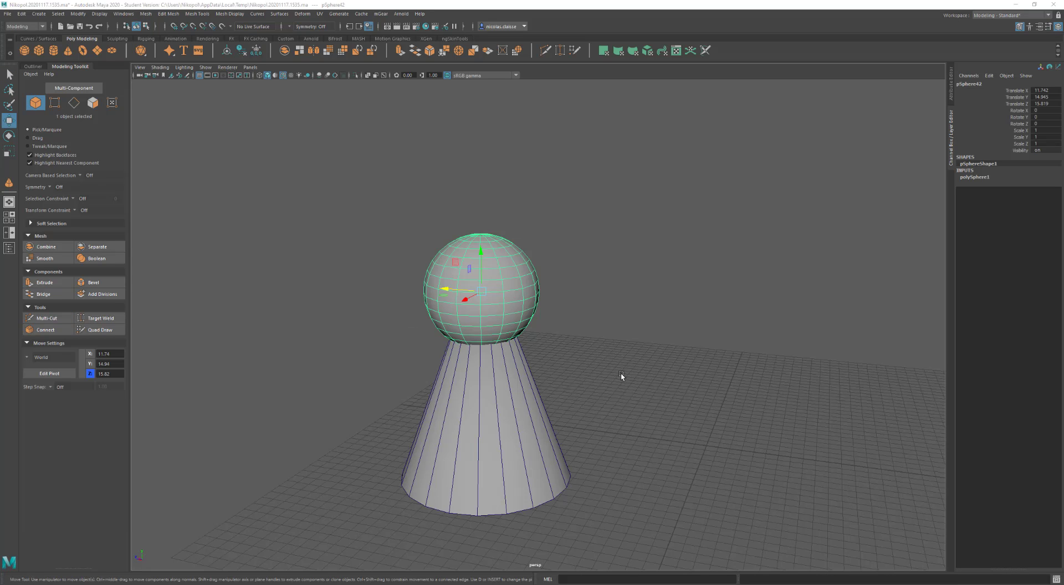
Add the cone to the sphere selection and join both objects with a Boolean union.
left_click_drag(600, 397, 531, 410, "shift")
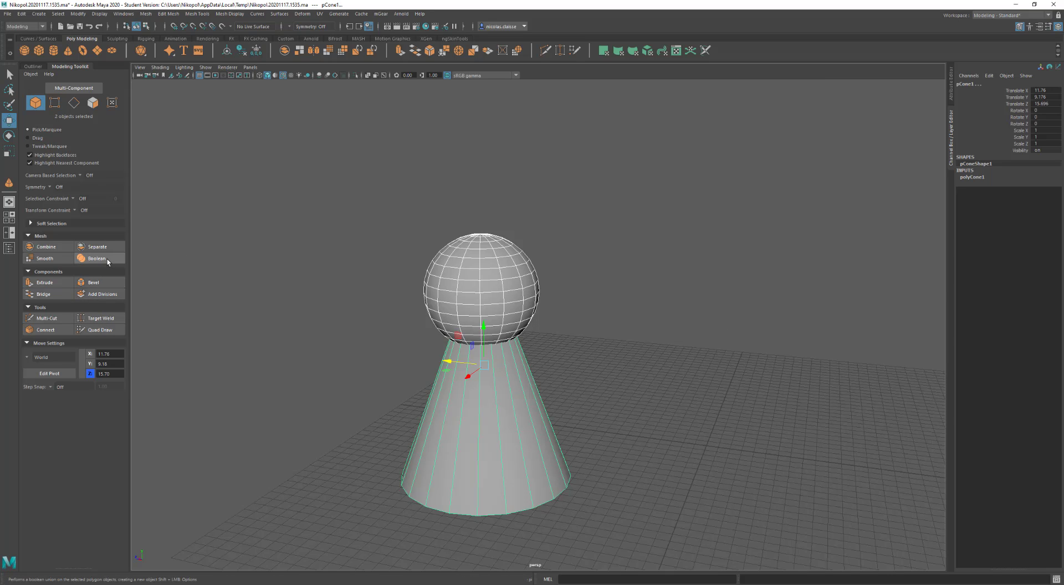
left_click(97, 258)
scroll(482, 345, "up", 5)
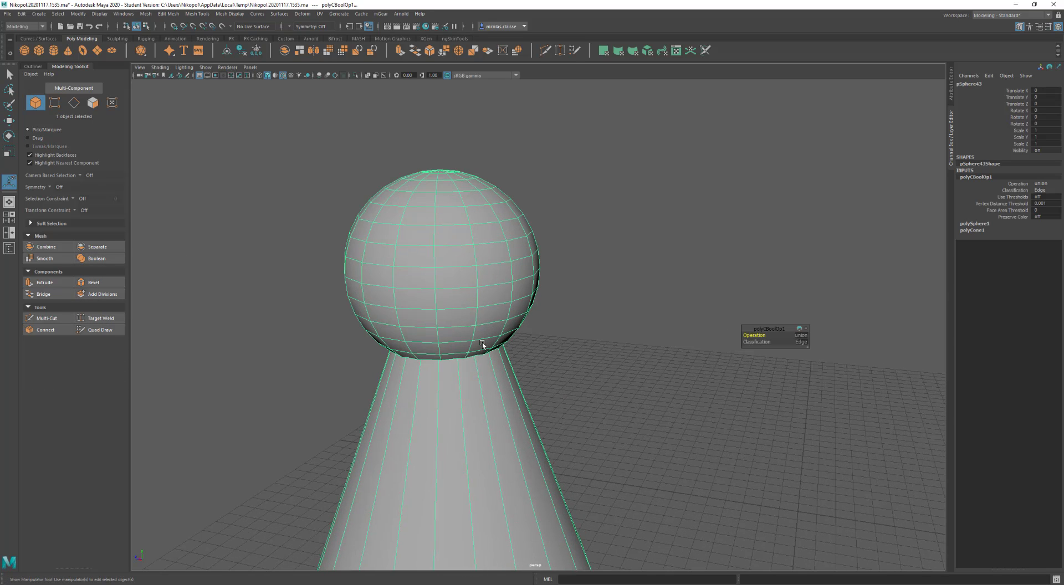
scroll(448, 326, "up", 2)
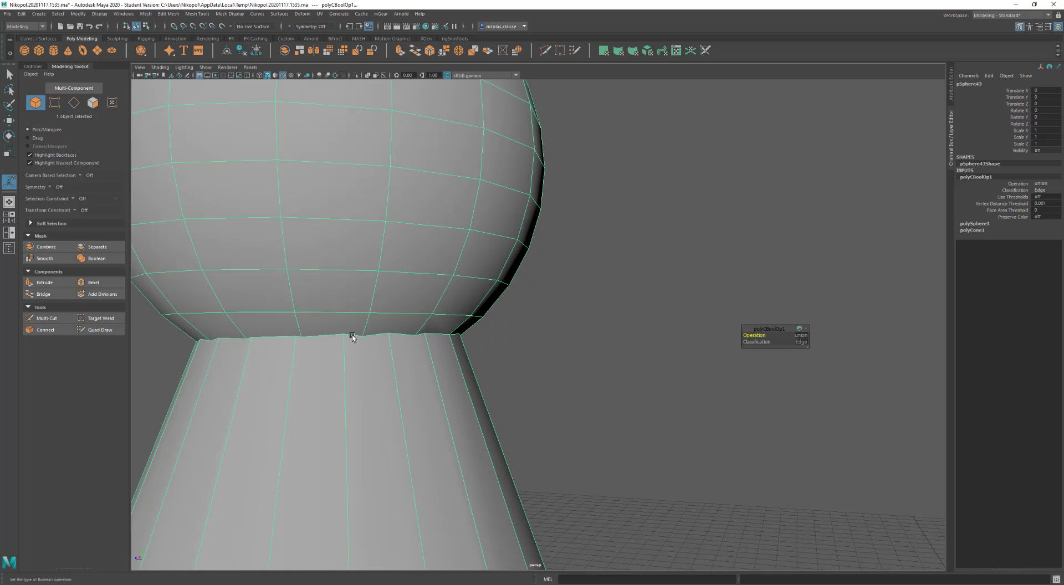
Examine the seam between sphere and cone in smooth preview, return to the unsmoothed mesh and undo the Boolean union.
key("3")
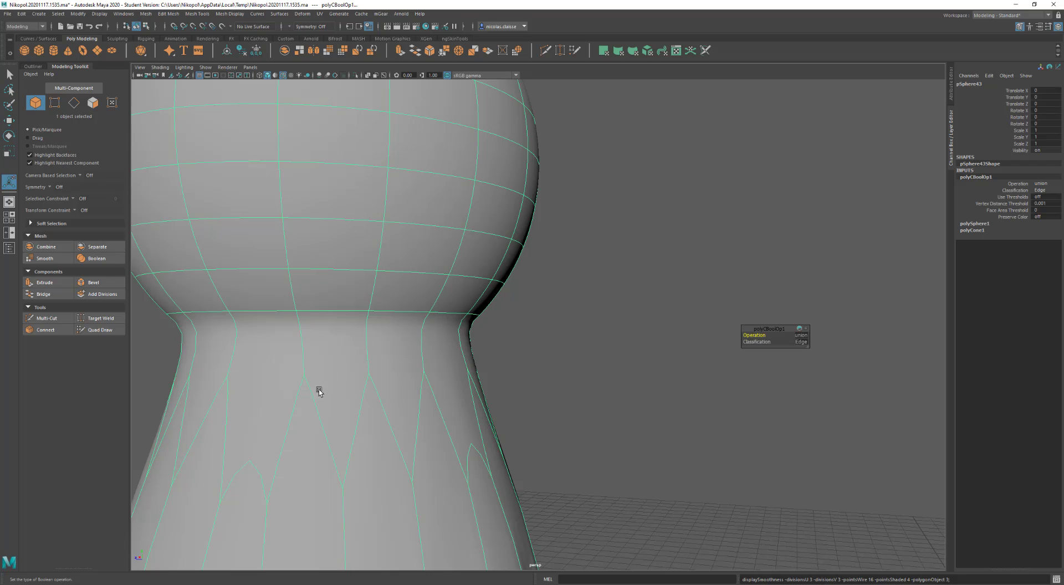
scroll(328, 408, "down", 3)
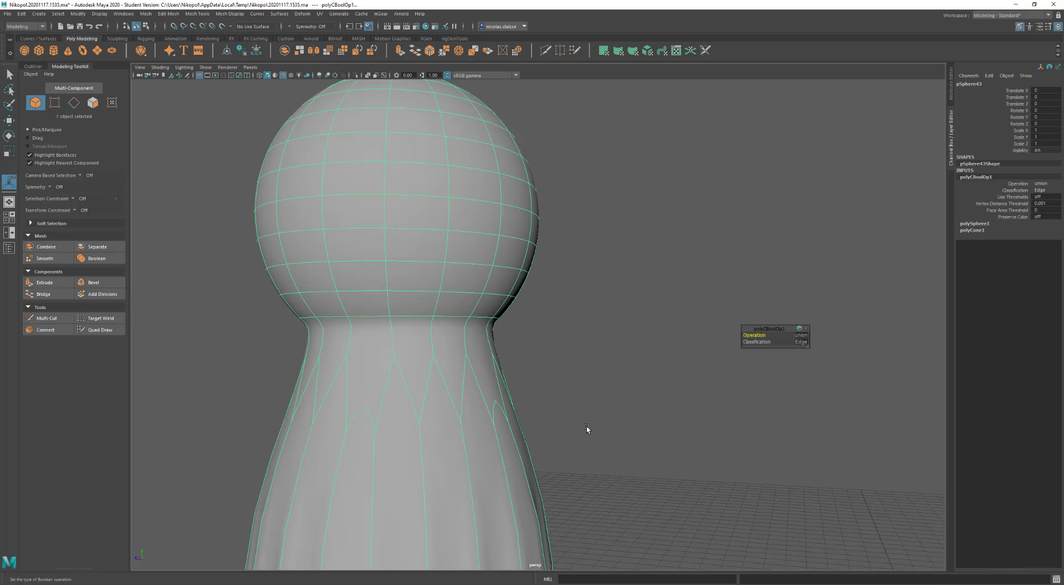
key("1")
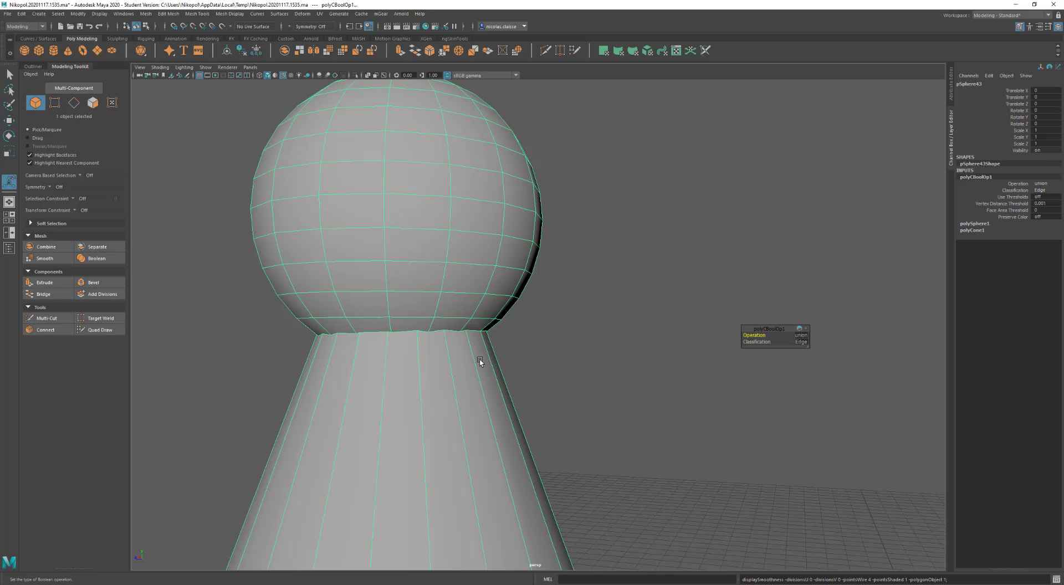
key("ctrl+z")
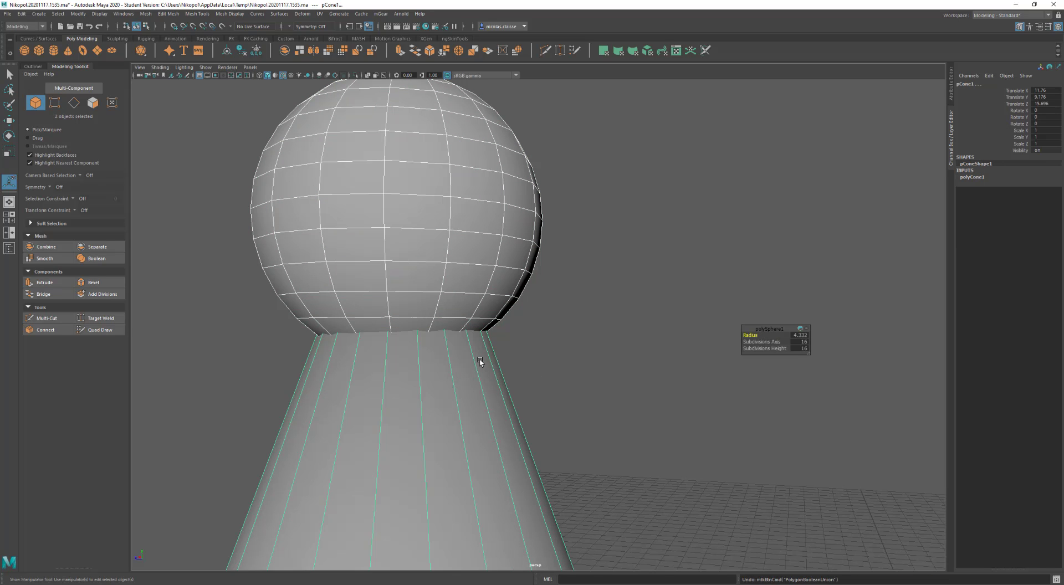
Check the sphere's subdivision settings and set the cone's Subdivisions Axis to 16 to match.
left_click(450, 216)
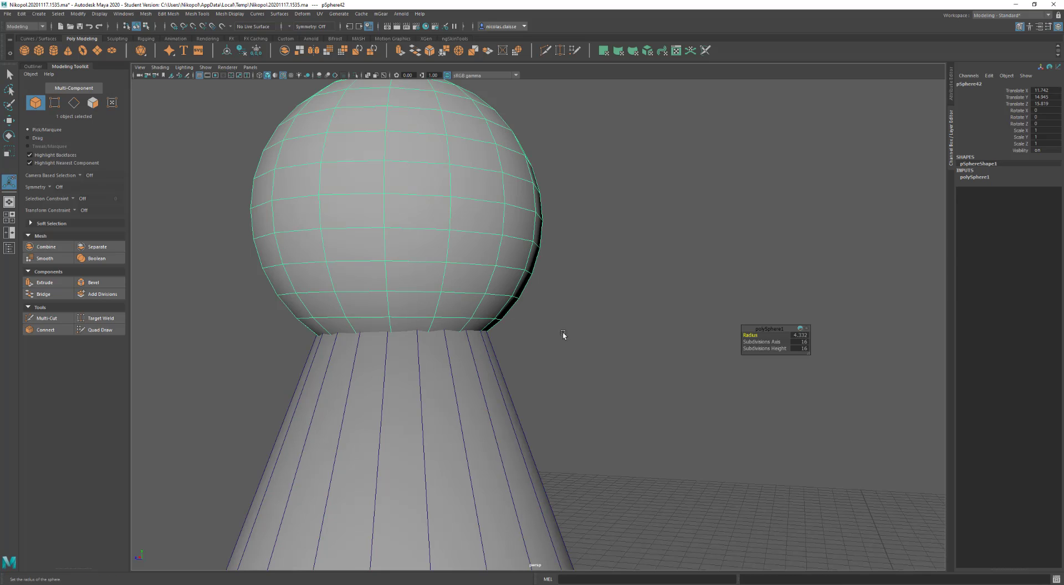
left_click(973, 177)
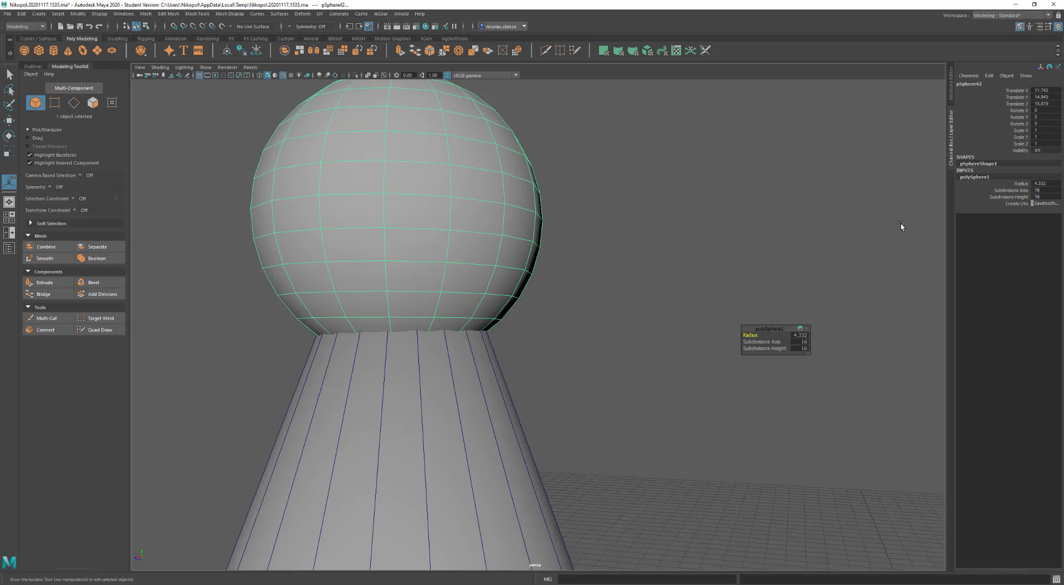
left_click(382, 464)
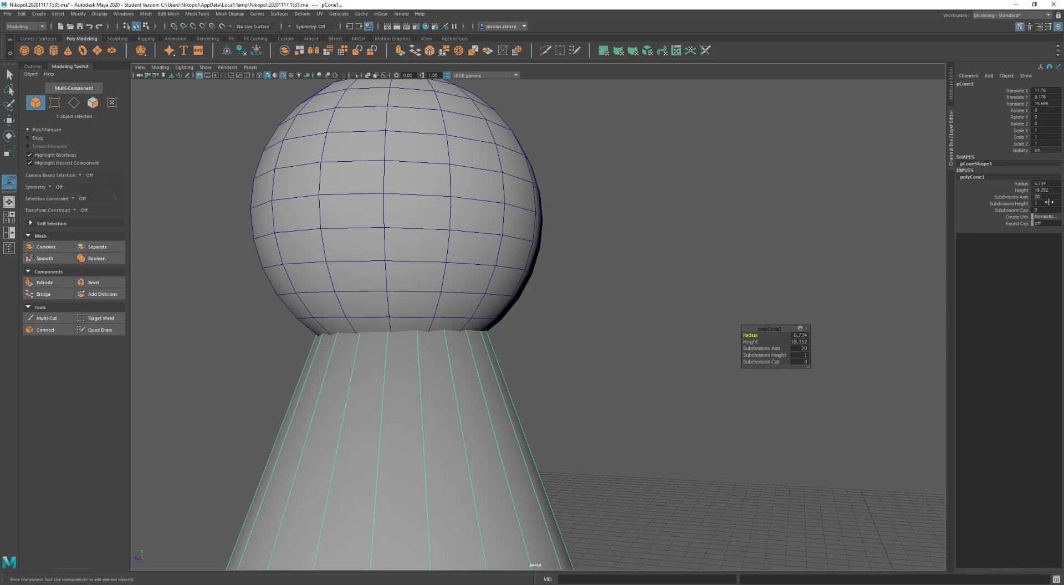
double_click(1046, 197)
type("16")
key("Return")
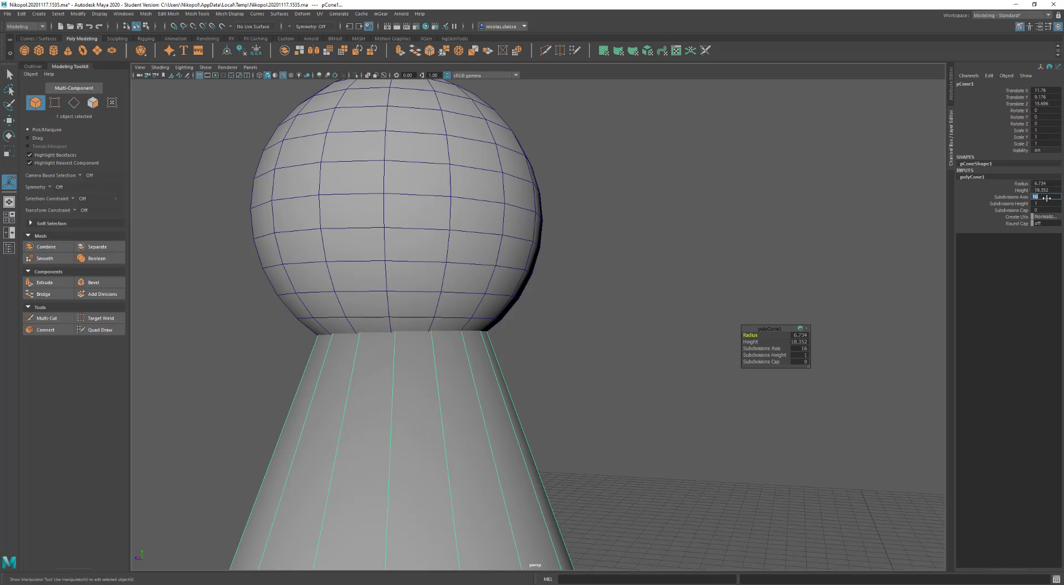
Add the sphere to the cone selection and set both objects' Translate X, Translate Z and Rotate X to 0.
left_click(515, 256, "shift")
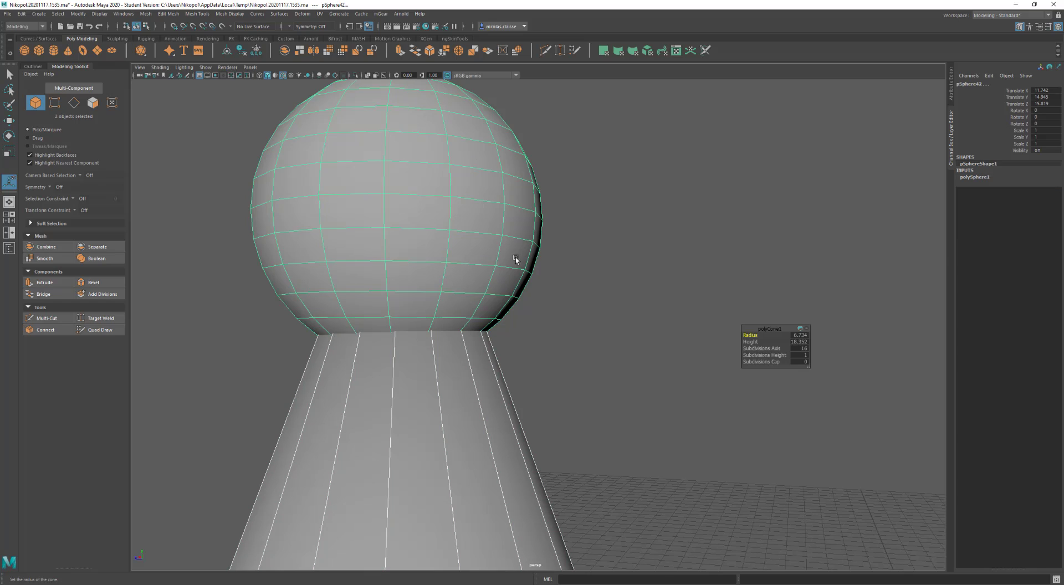
left_click(1044, 91)
left_click(1044, 104, "ctrl")
left_click(1044, 110, "ctrl")
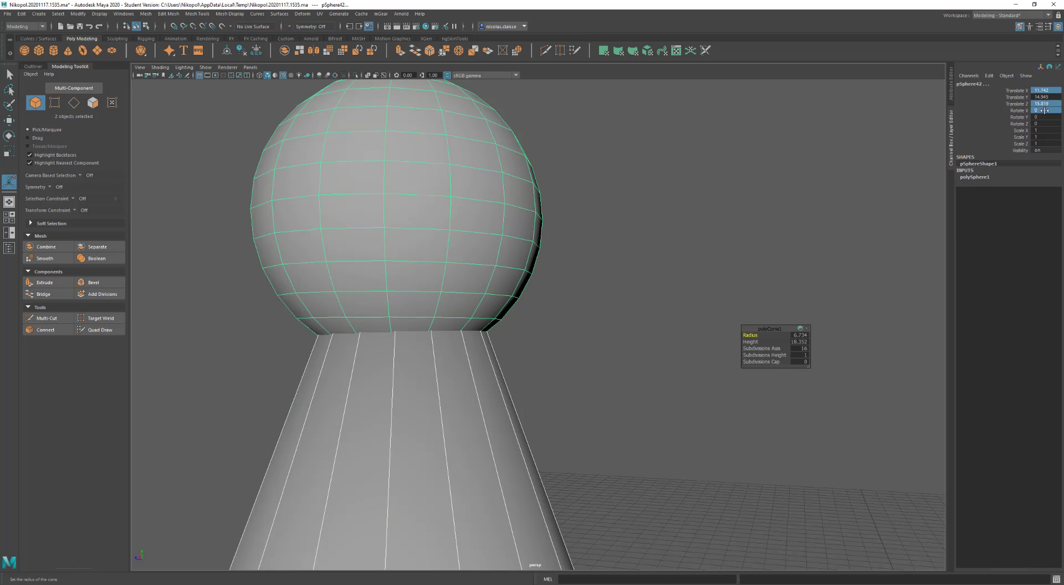
key("Return")
Join the aligned sphere and cone with a Boolean union and turn on smooth preview.
middle_click_drag(864, 330, 778, 292, "alt")
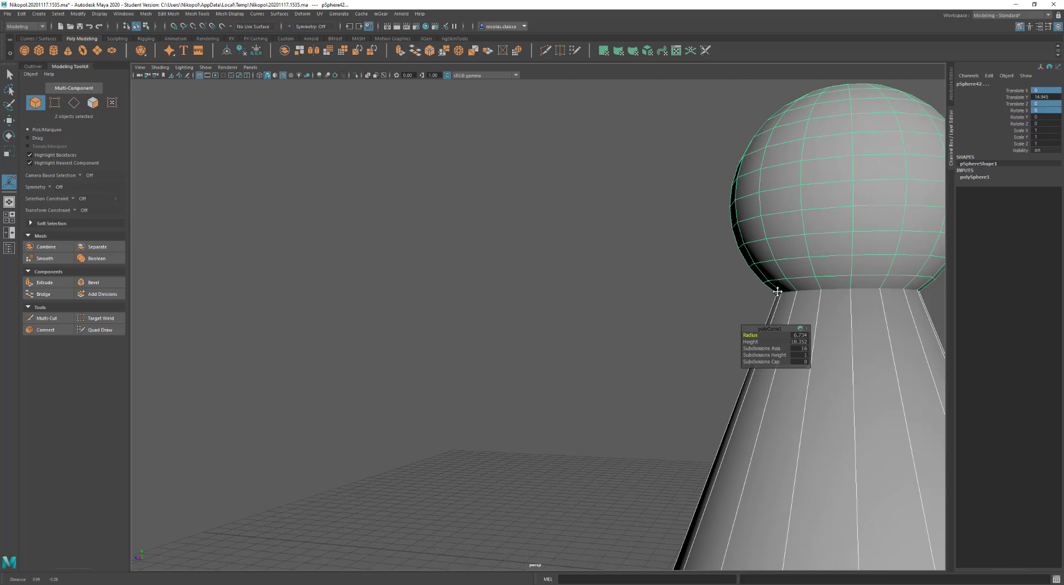
left_click_drag(794, 271, 554, 273, "alt")
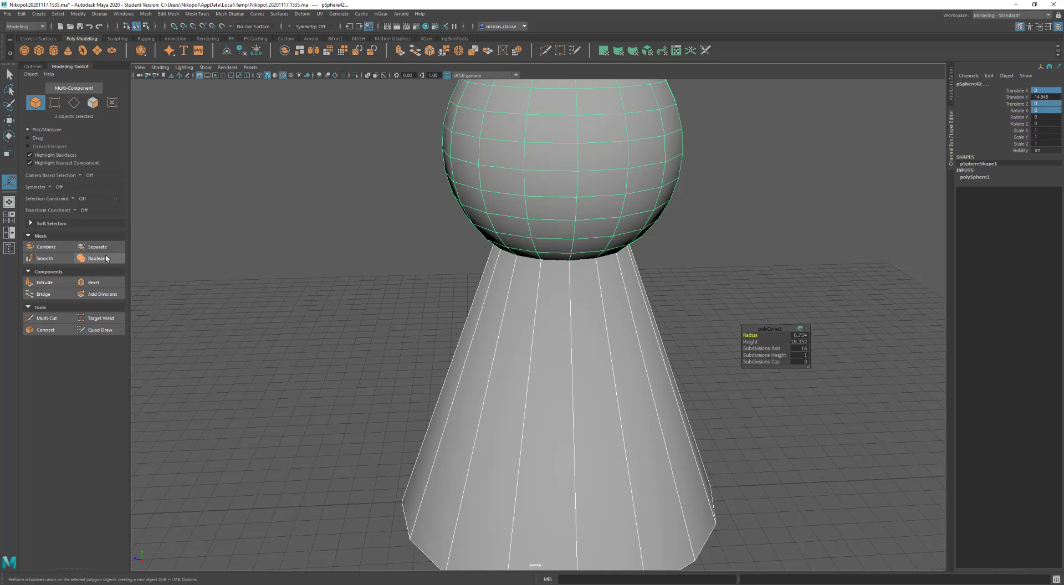
left_click(97, 258)
left_click_drag(586, 307, 554, 355, "alt")
key("3")
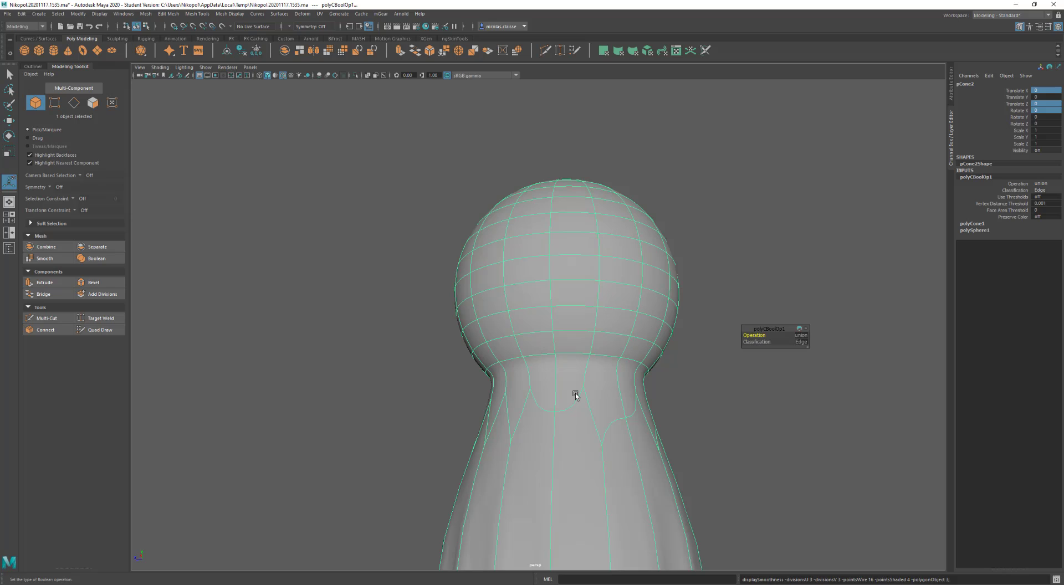
Select two neighbouring seam vertices below the sphere and compare them in unsmoothed and smooth preview.
right_click(576, 371)
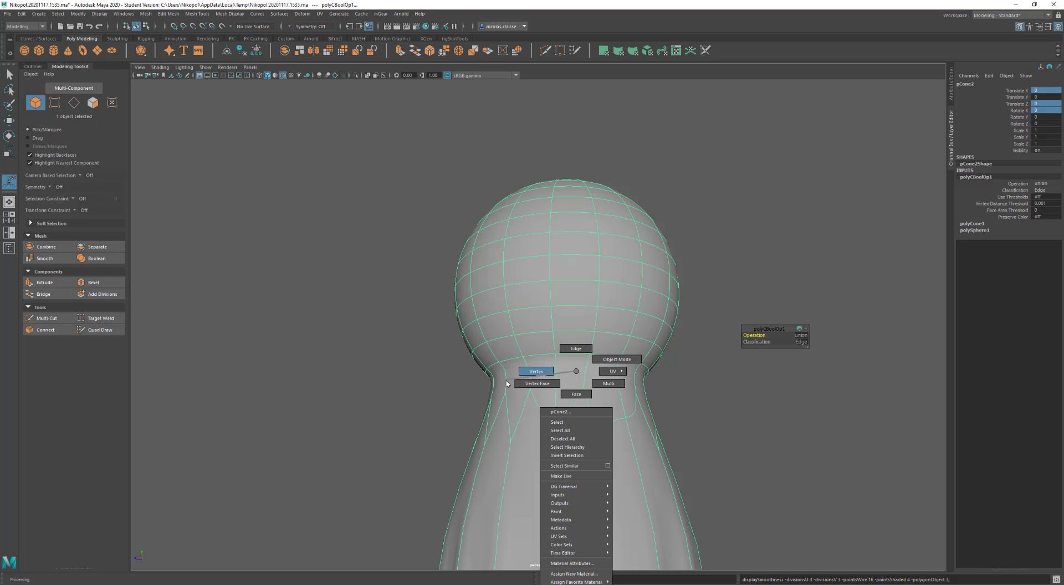
left_click(522, 369)
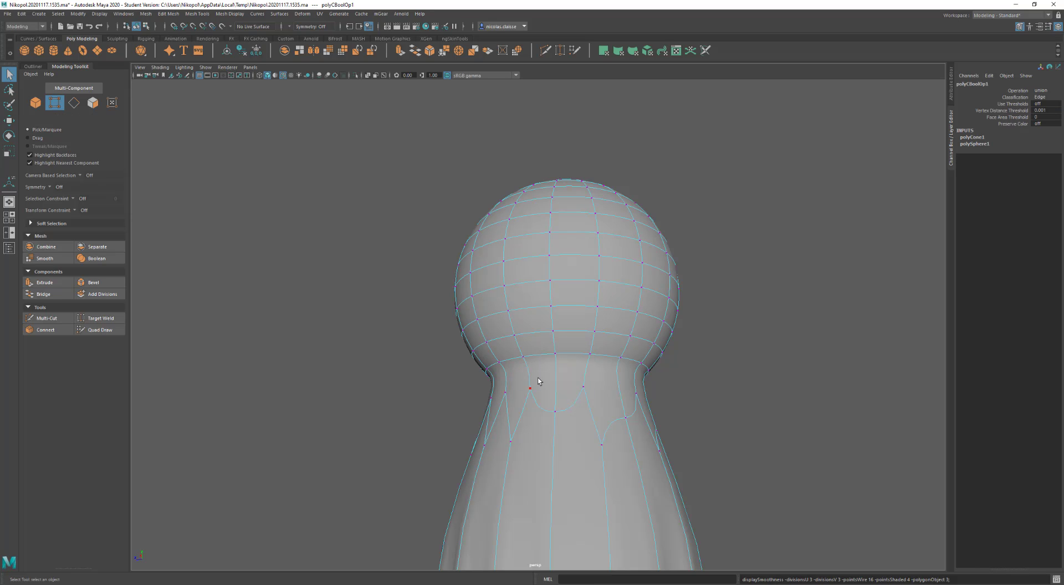
left_click(582, 393)
left_click(602, 446, "shift")
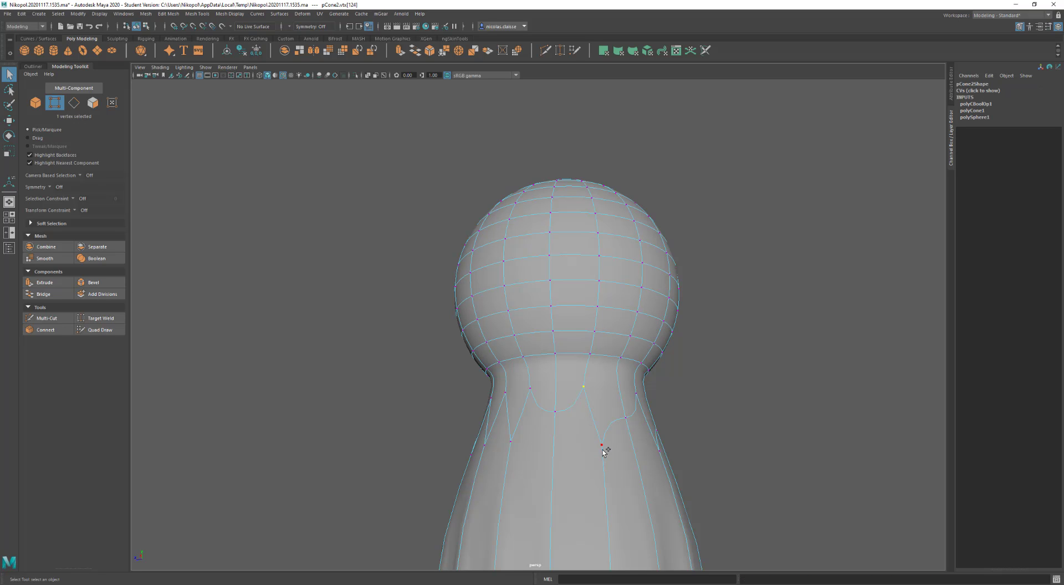
left_click_drag(757, 431, 733, 442, "alt")
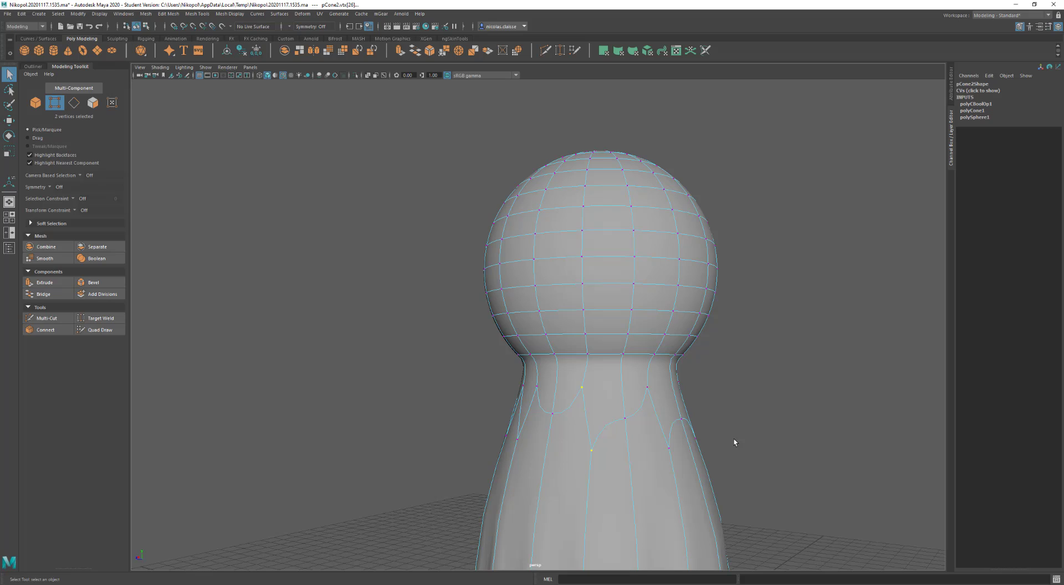
key("1")
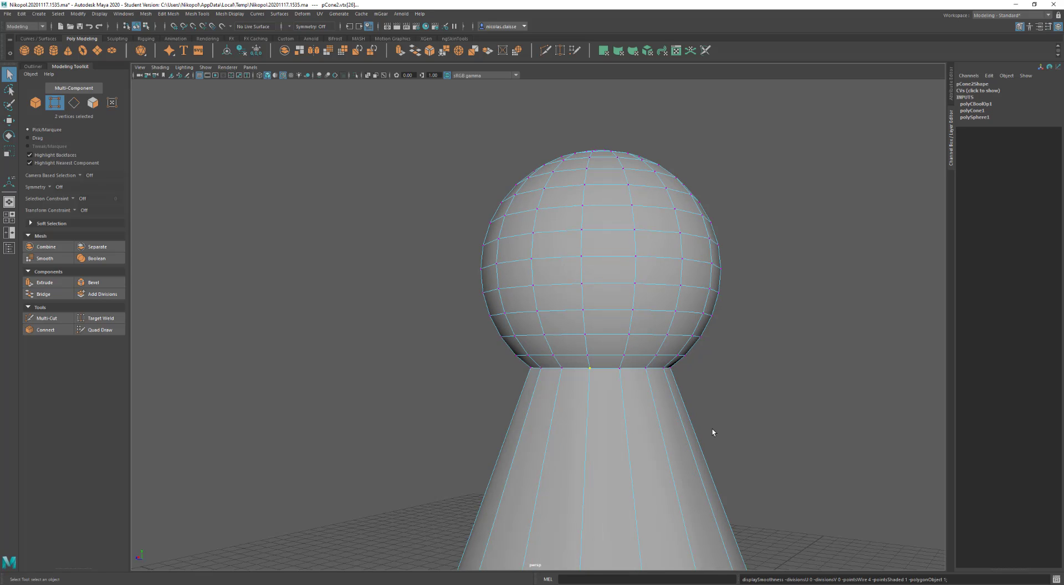
key("3")
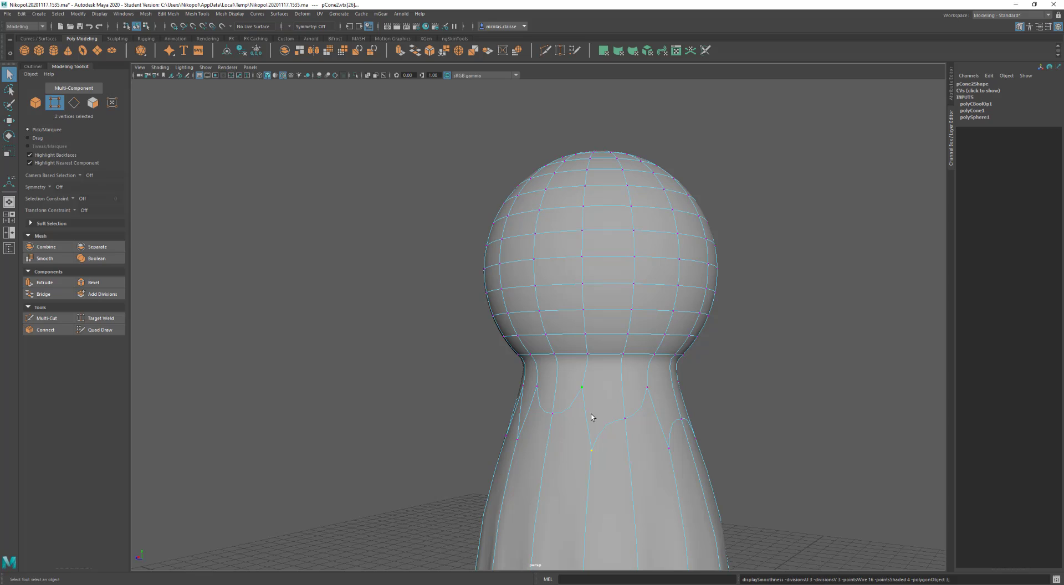
Merge all vertices around the sphere-cone seam with a 0.01 distance threshold, and return to the unsmoothed mesh in object mode.
left_click(776, 493)
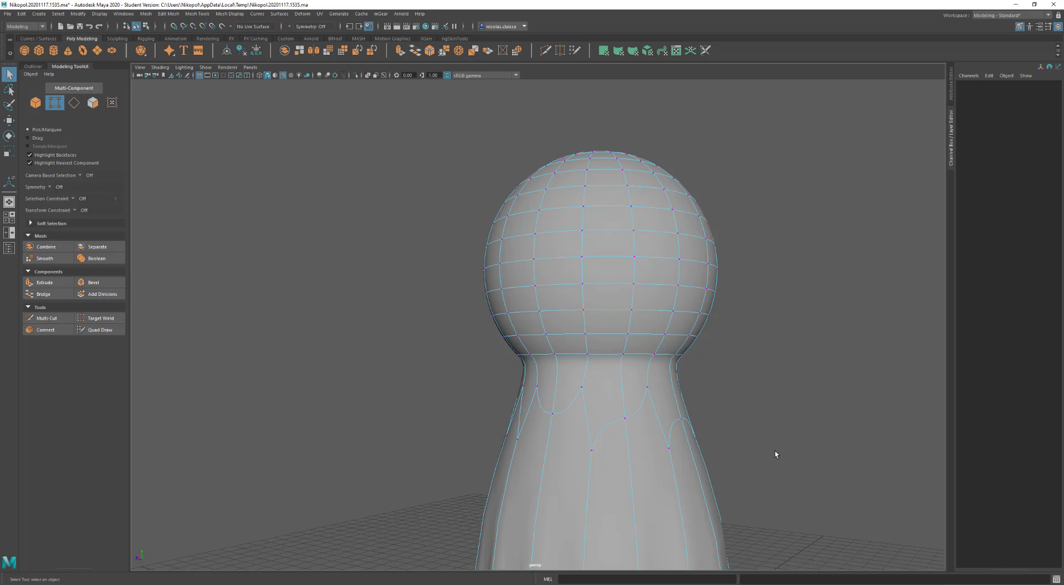
scroll(360, 317, "down", 4)
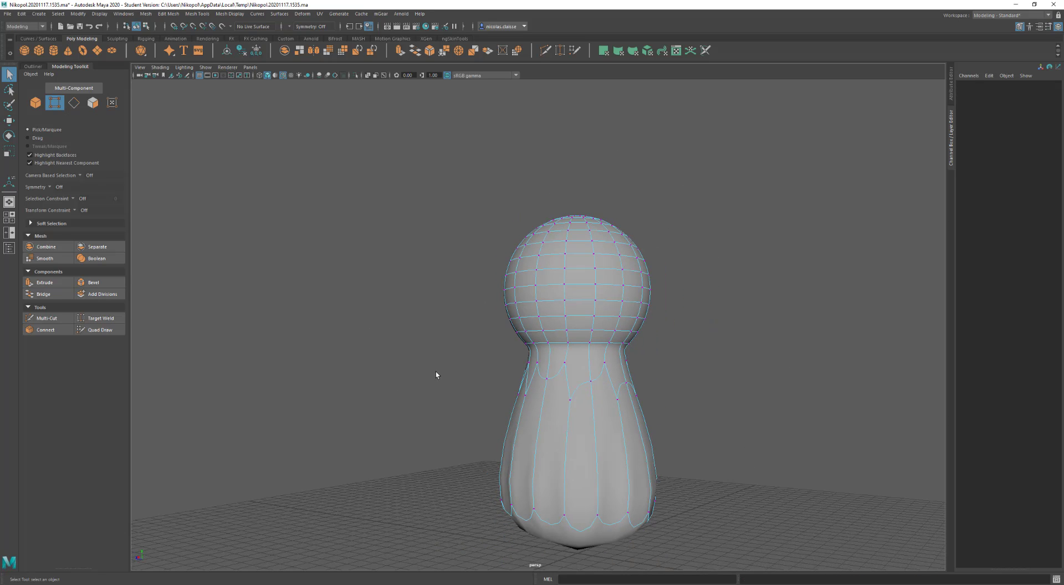
left_click_drag(481, 345, 826, 448)
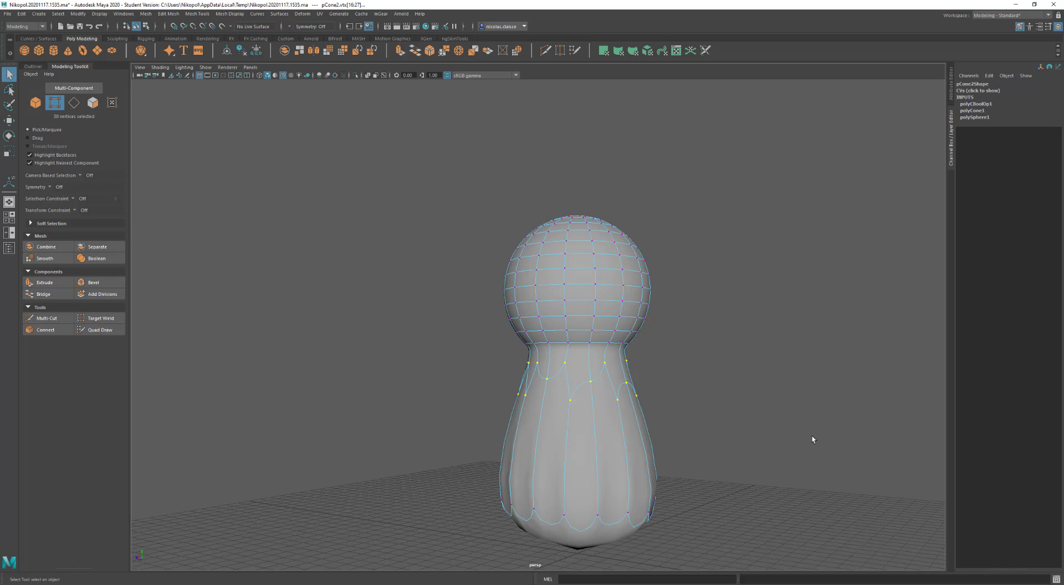
right_click_drag(812, 441, 855, 400, "shift")
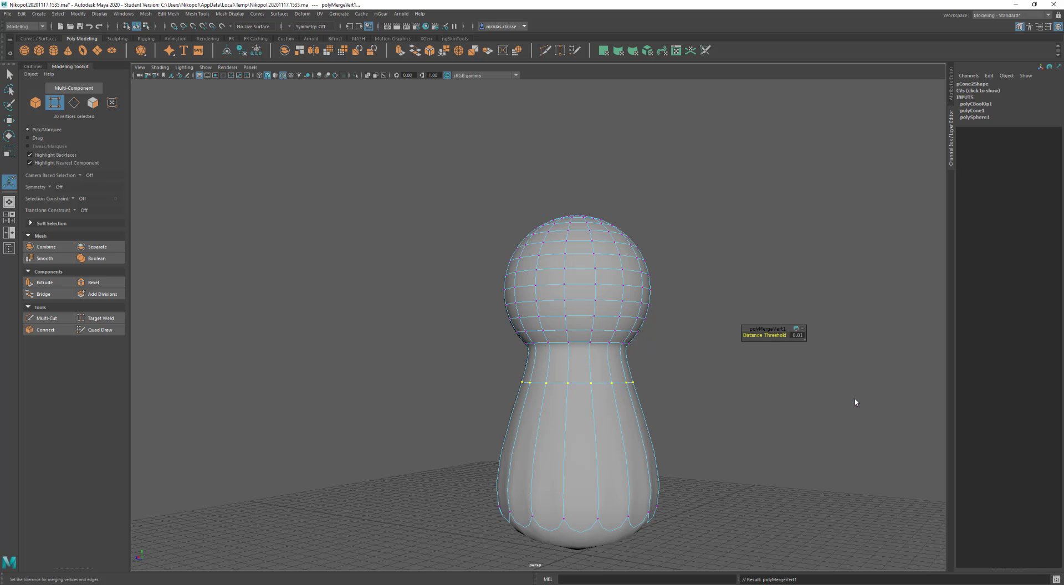
key("1")
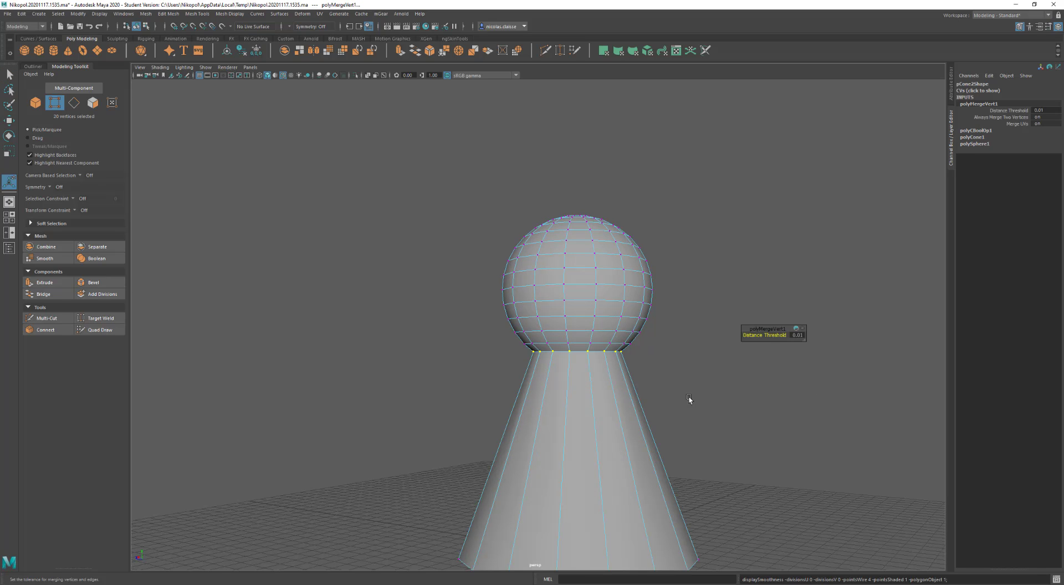
left_click_drag(699, 416, 648, 429, "alt")
key("F8")
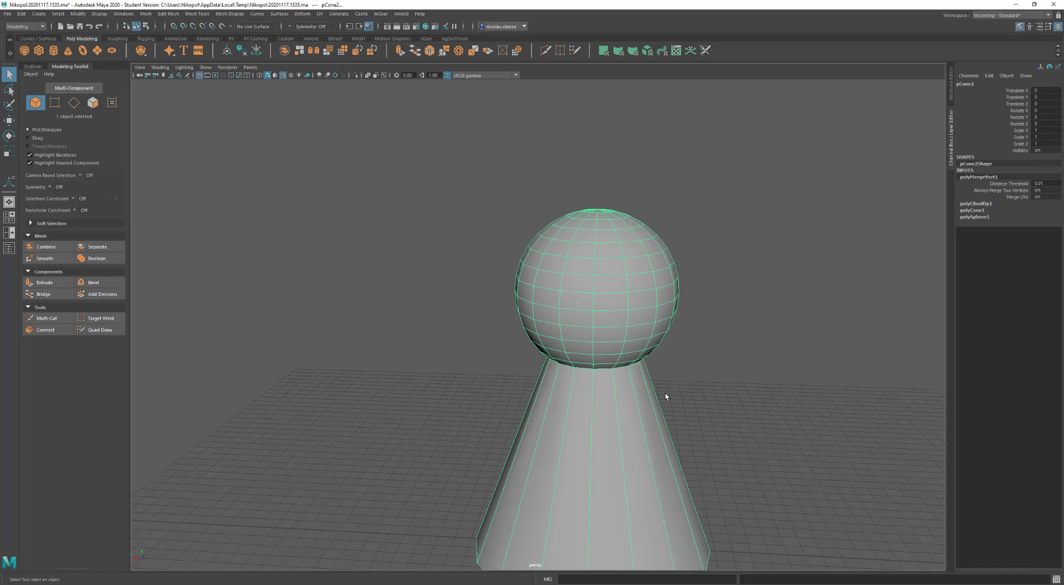
scroll(666, 395, "down", 3)
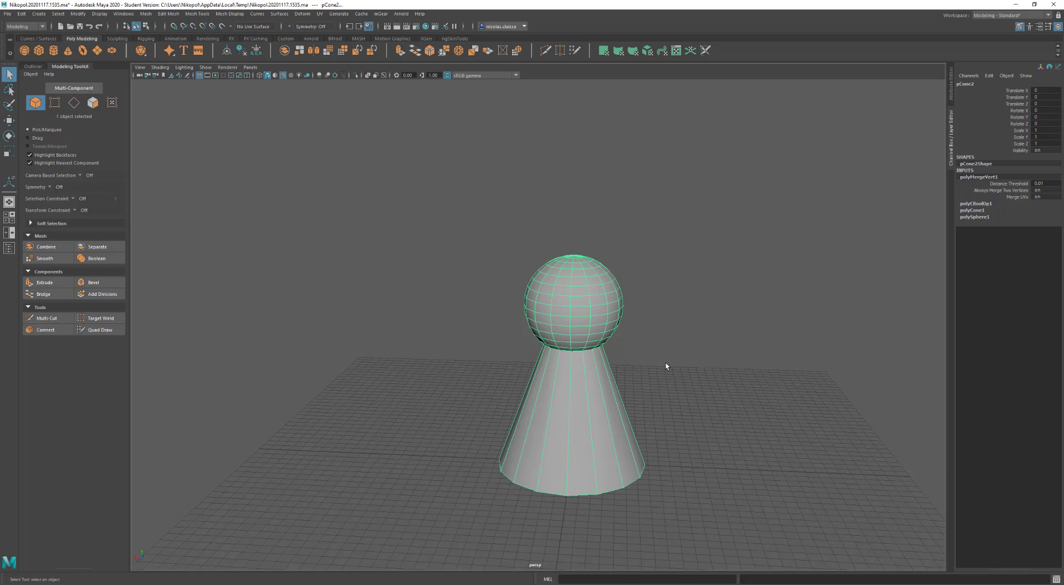
left_click_drag(667, 366, 660, 351, "alt")
right_click_drag(623, 331, 793, 383, "alt")
mouse_move(793, 383)
left_mouse_down("alt")
mouse_move(774, 381)
mouse_move(789, 383)
left_mouse_up("alt")
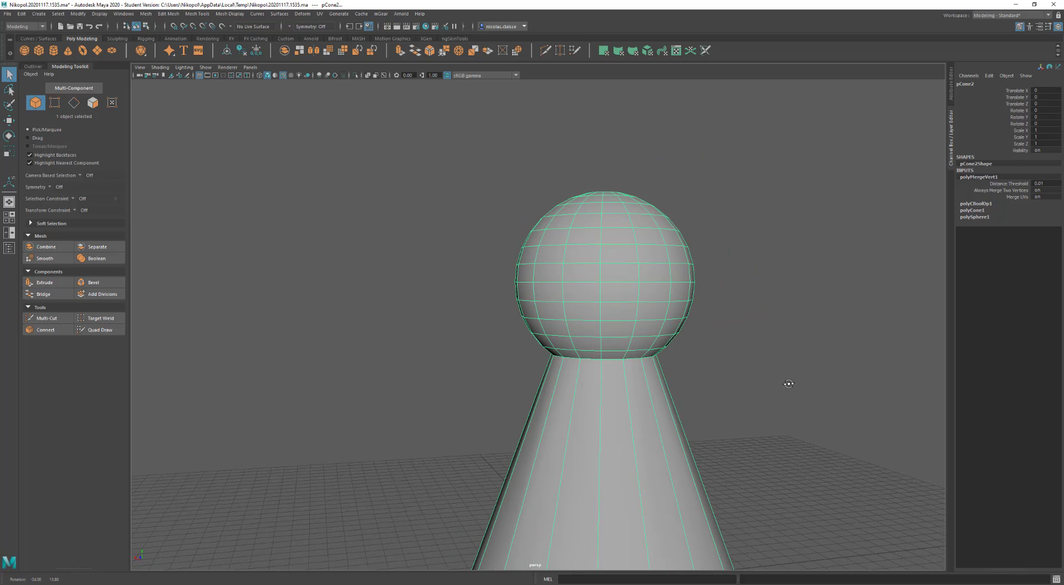
middle_click_drag(783, 380, 592, 346, "alt")
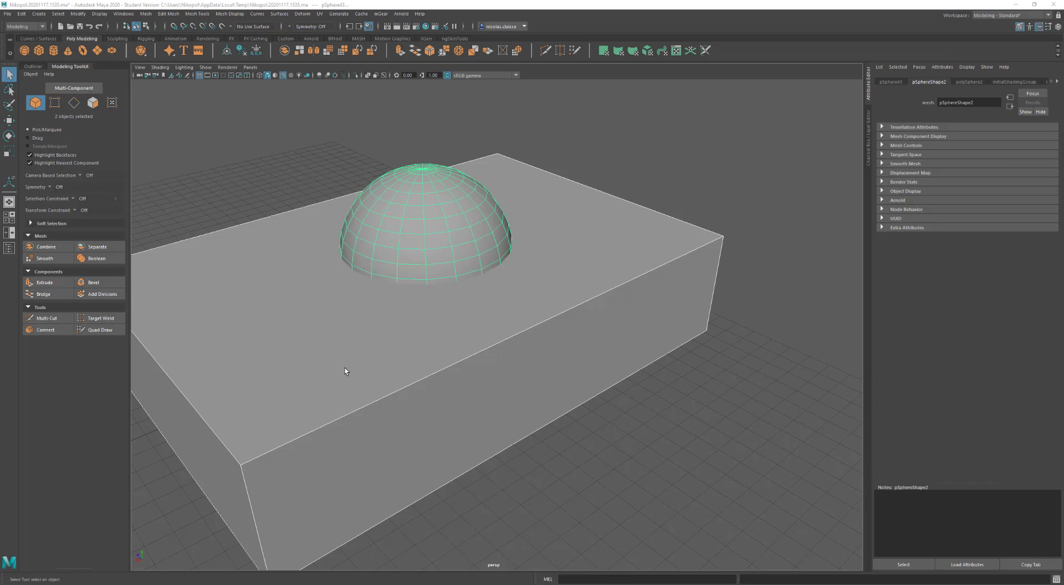
Apply a Boolean to the box and the embedded sphere, with the operation set to difference.
left_click(427, 178, "shift")
left_click(424, 211, "shift")
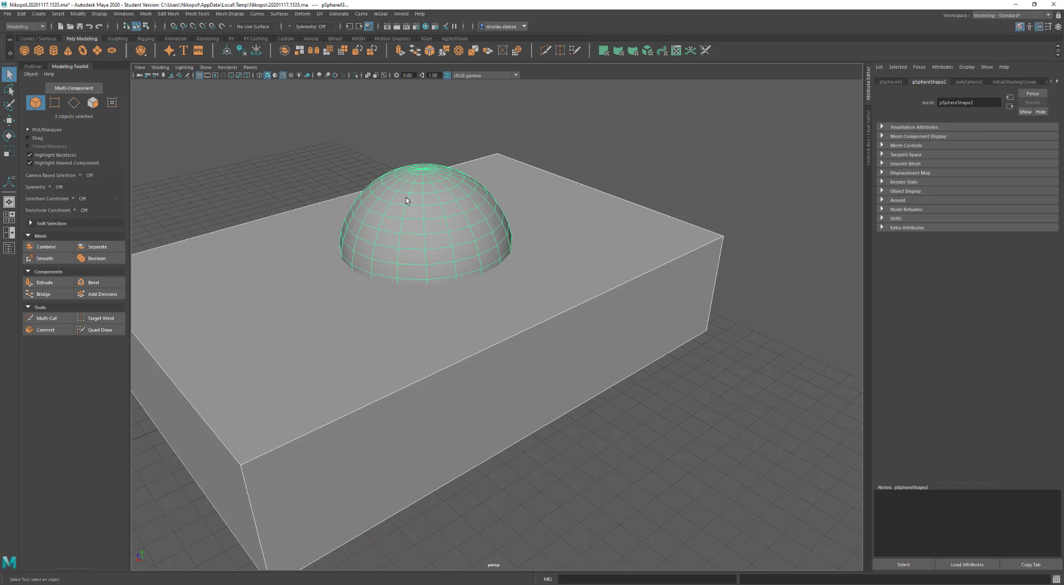
left_click(101, 261)
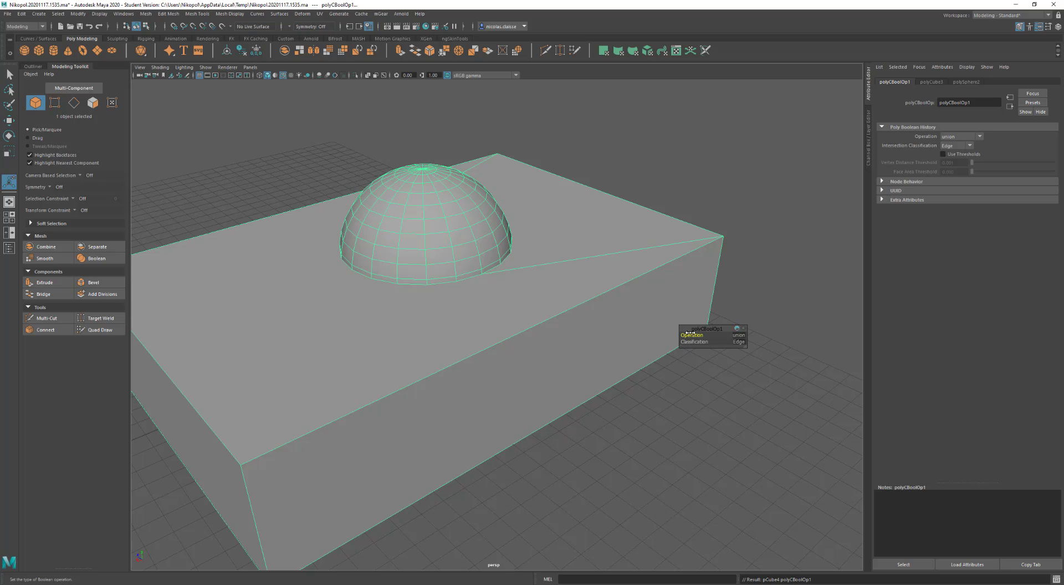
left_click_drag(689, 333, 732, 335)
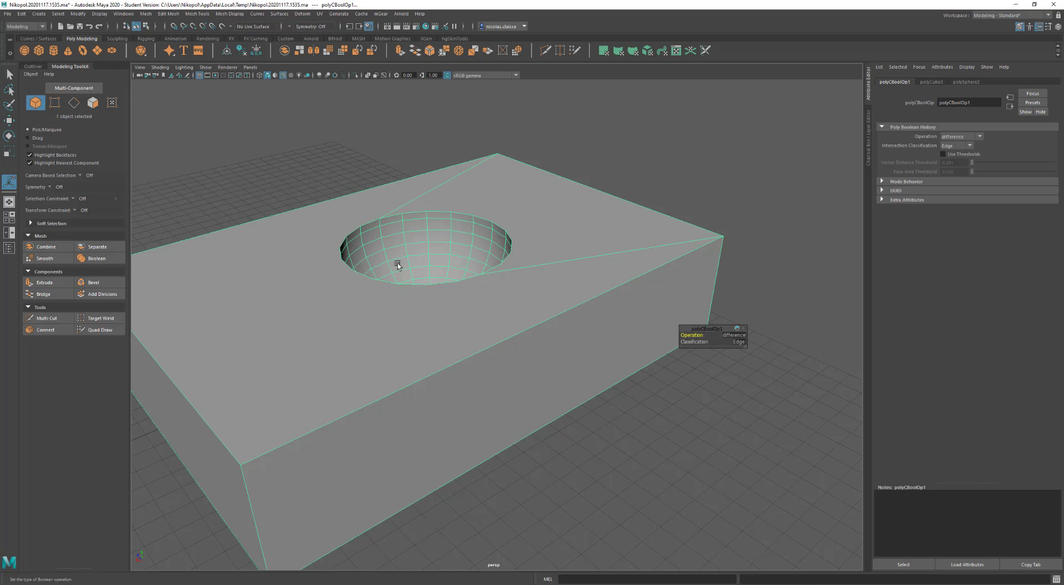
Examine the box with its spherical cavity in smooth preview and return to the unsmoothed mesh.
left_click_drag(399, 269, 416, 333, "alt")
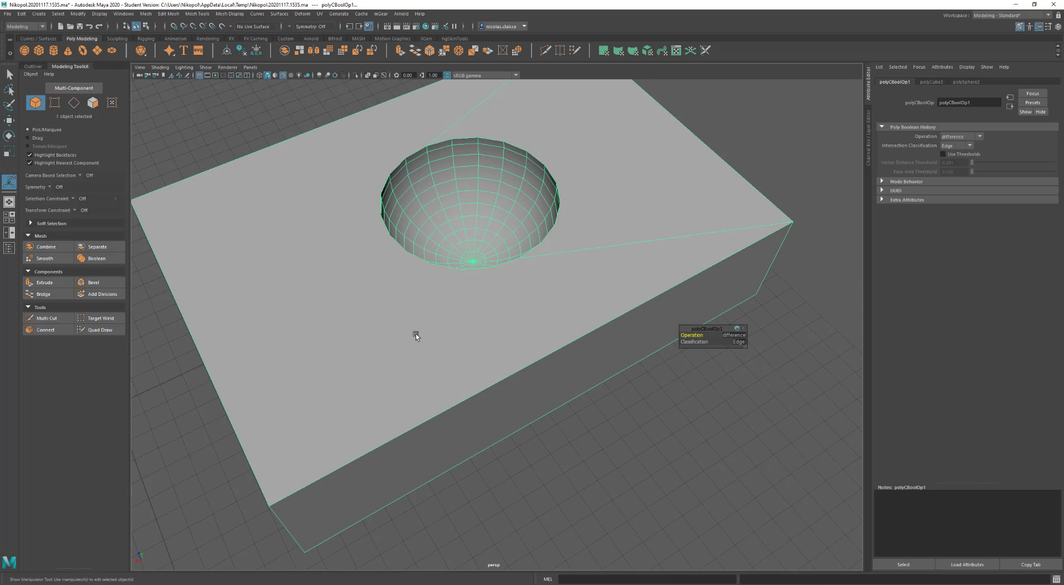
key("3")
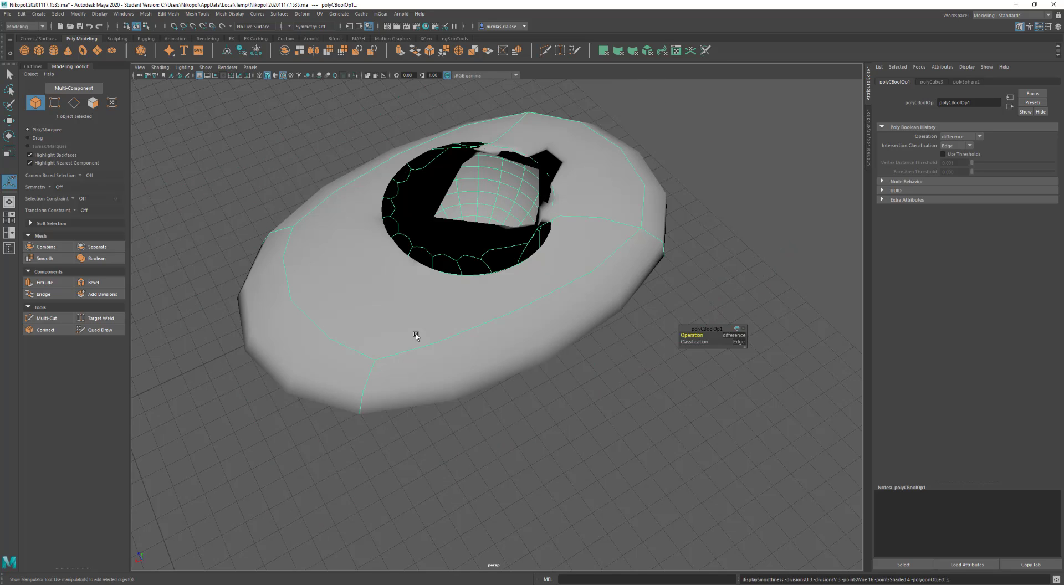
key("1")
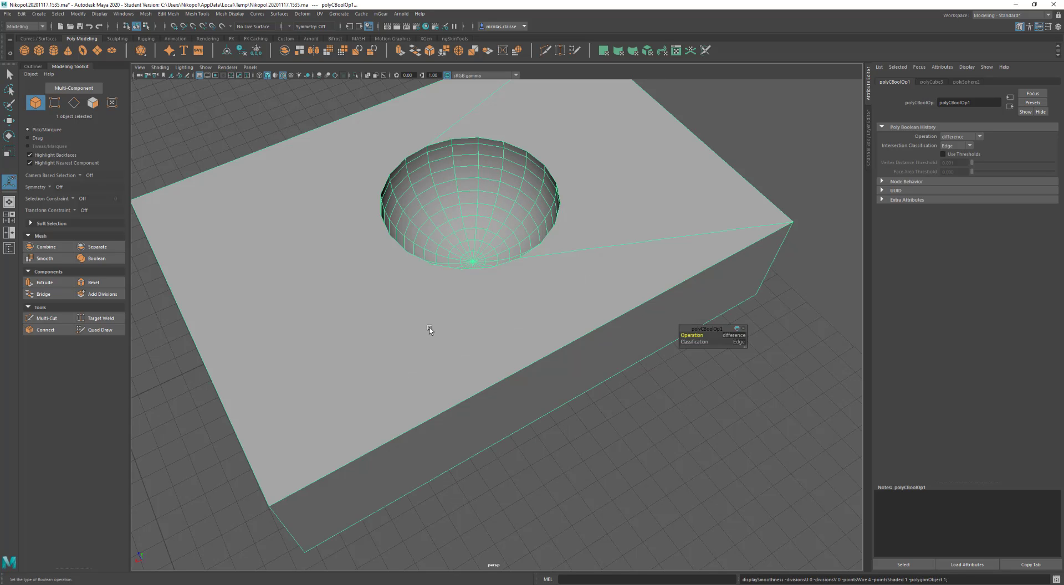
Select all the box's outer faces outside the spherical cavity and extrude them with an offset of 1.8.
right_click(455, 335)
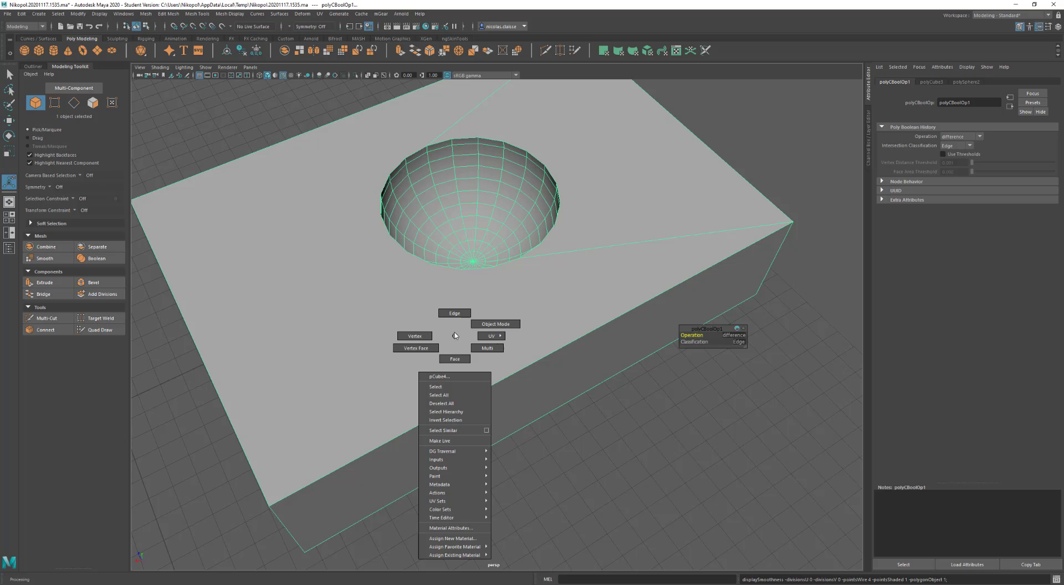
left_click(455, 359)
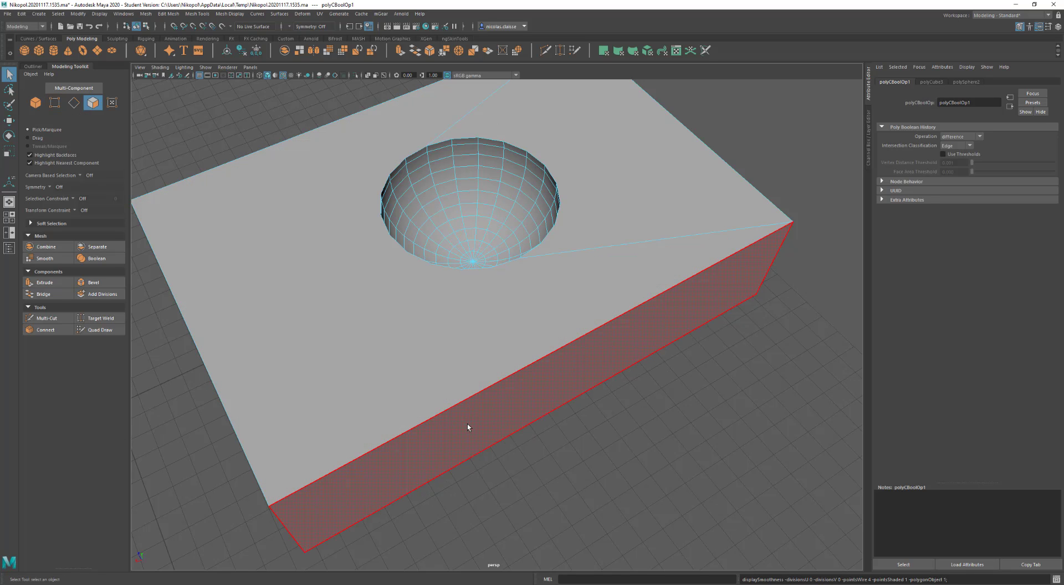
left_click(467, 424)
left_click_drag(467, 424, 173, 513, "alt")
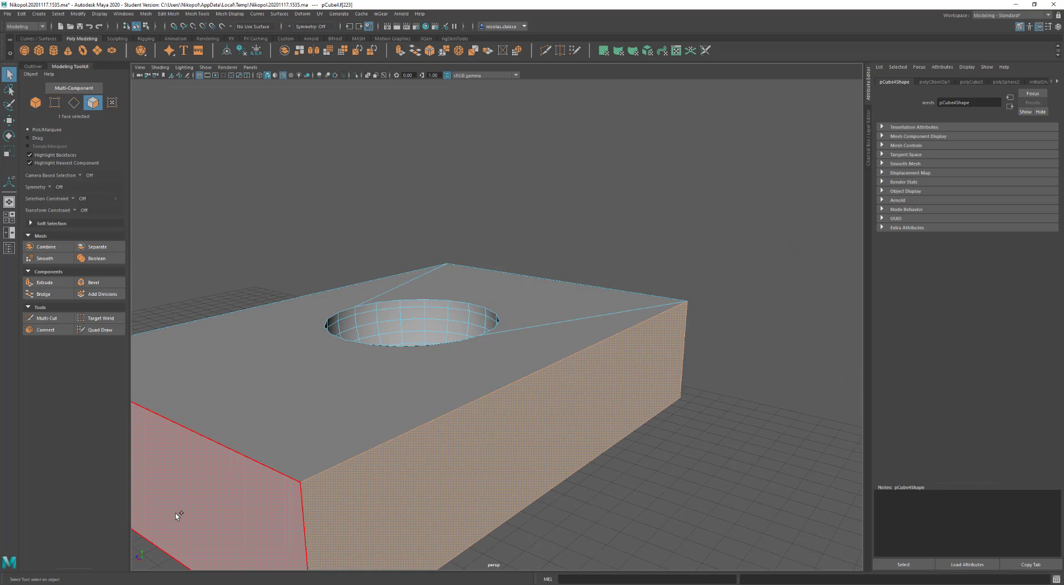
key("shift+period")
right_click(296, 438, "shift")
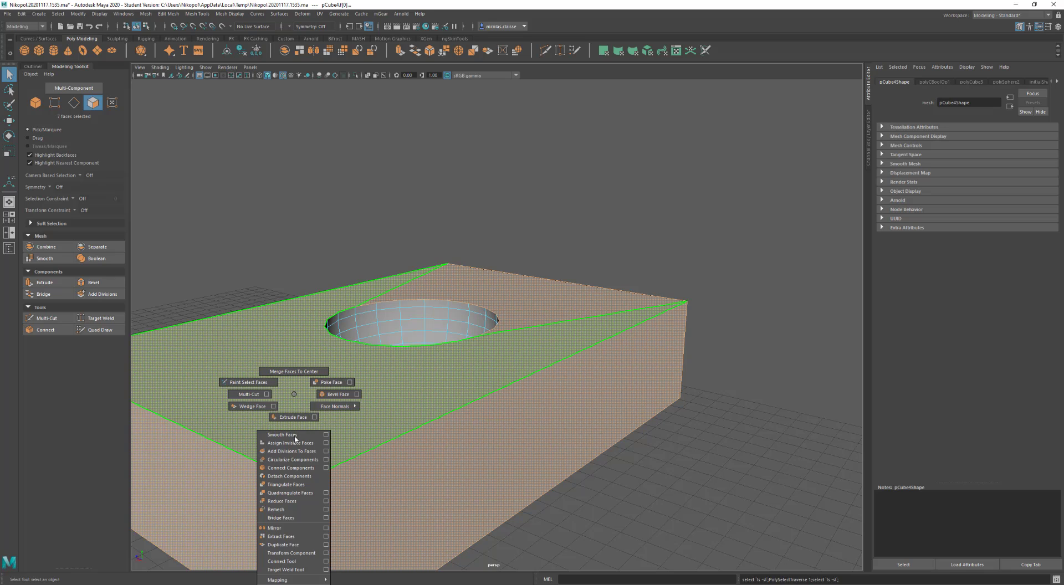
left_click(300, 420)
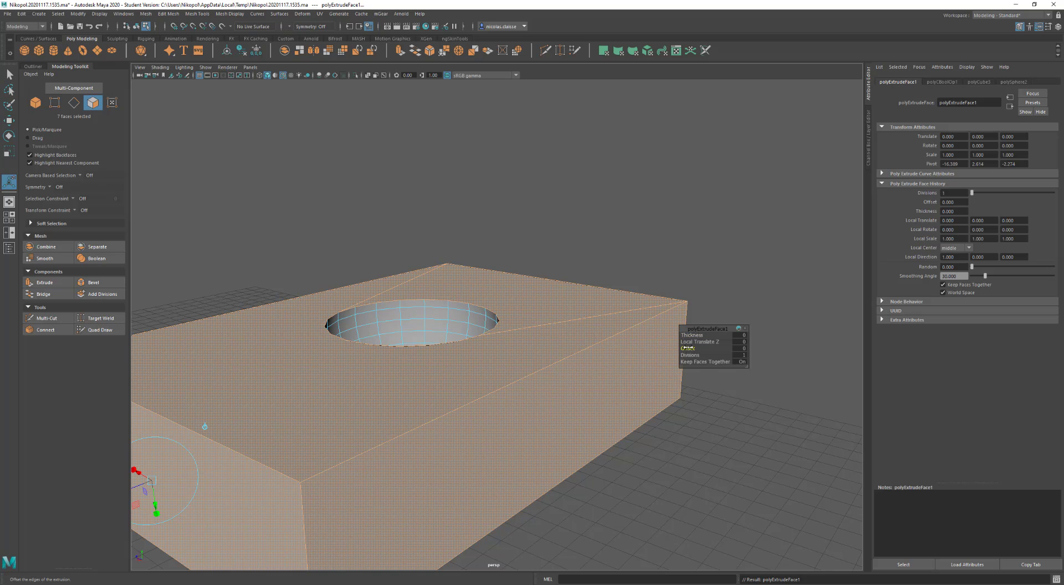
left_click_drag(687, 348, 695, 344)
Check the offset ring around the cavity in smooth preview and return to the unsmoothed box in object mode.
left_click_drag(541, 369, 499, 384, "alt")
key("3")
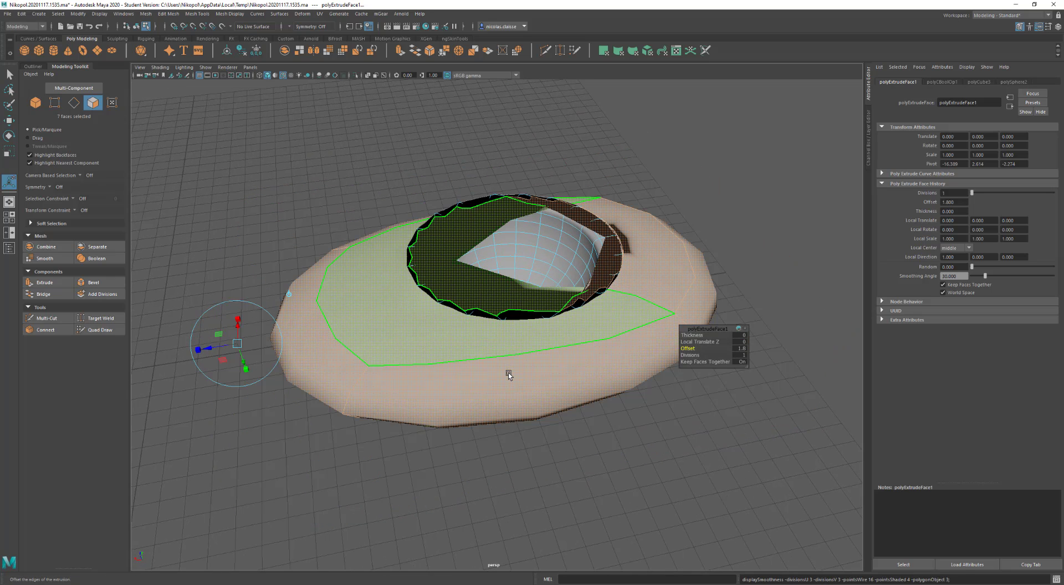
key("1")
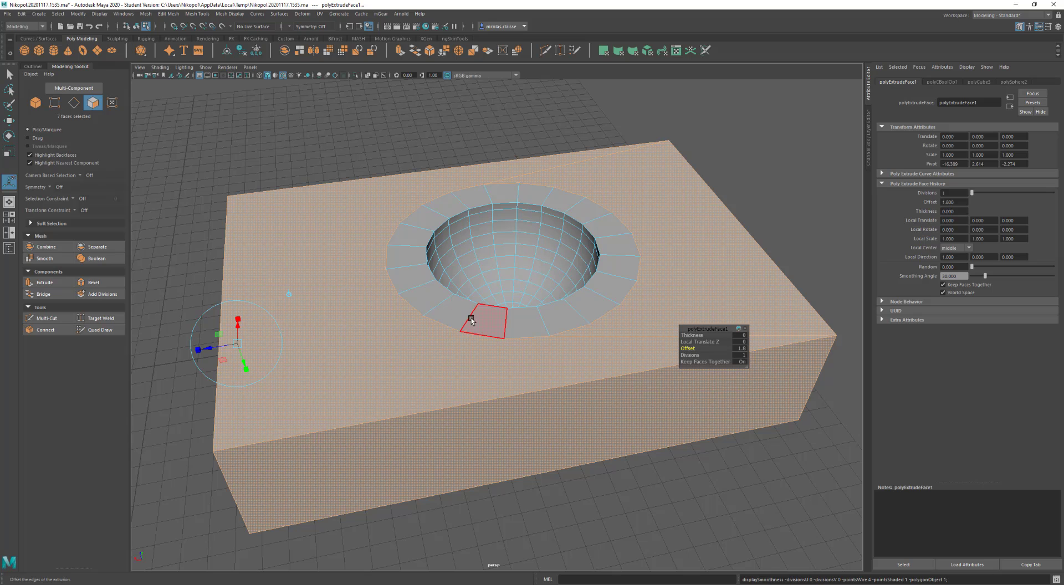
right_click_drag(549, 194, 583, 110)
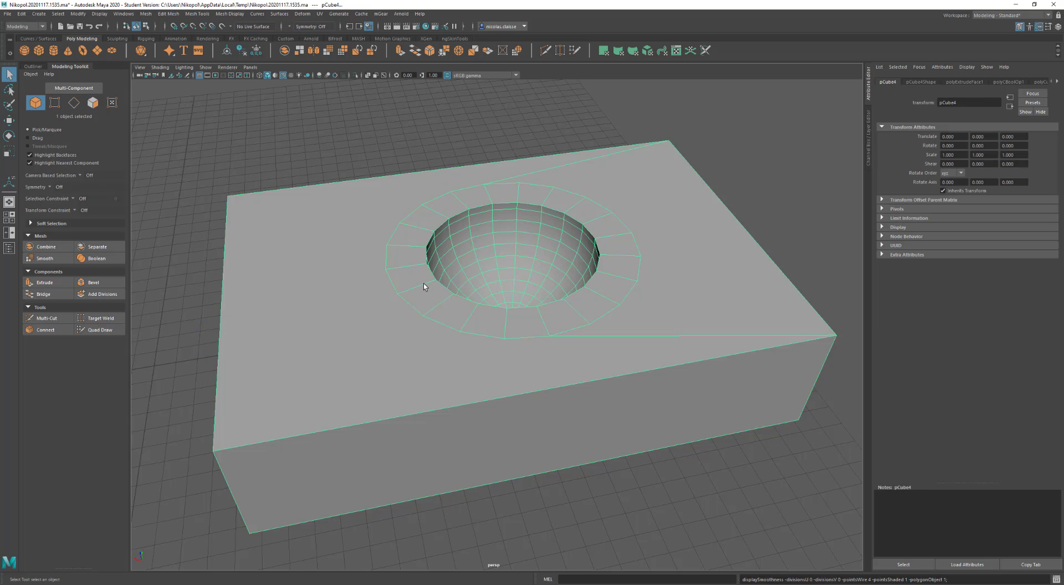
Remesh the box with its cavity, clear its construction history, and retopologize the result.
right_click_drag(423, 320, 439, 460, "shift")
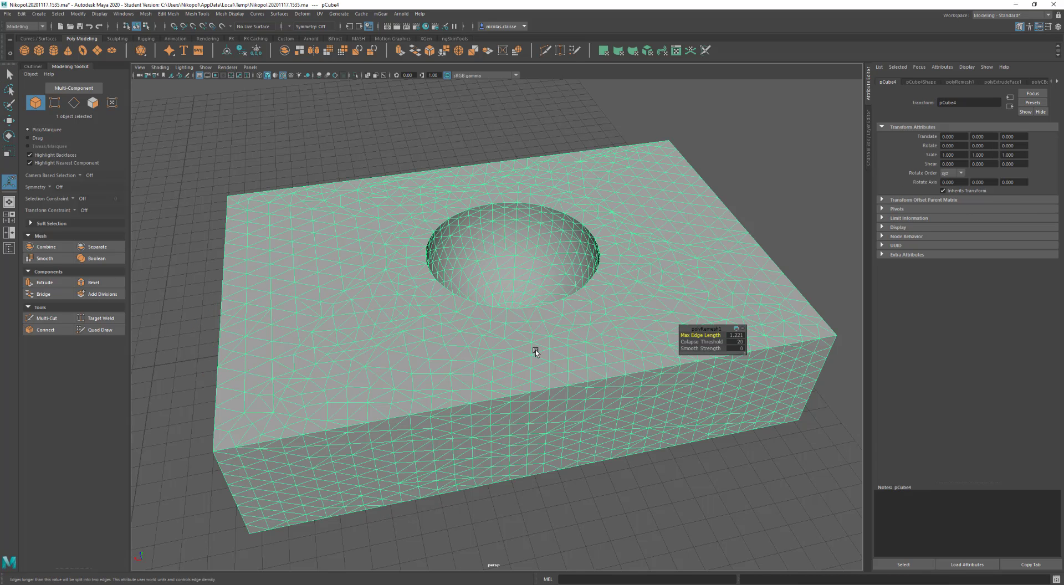
key("alt+shift+d")
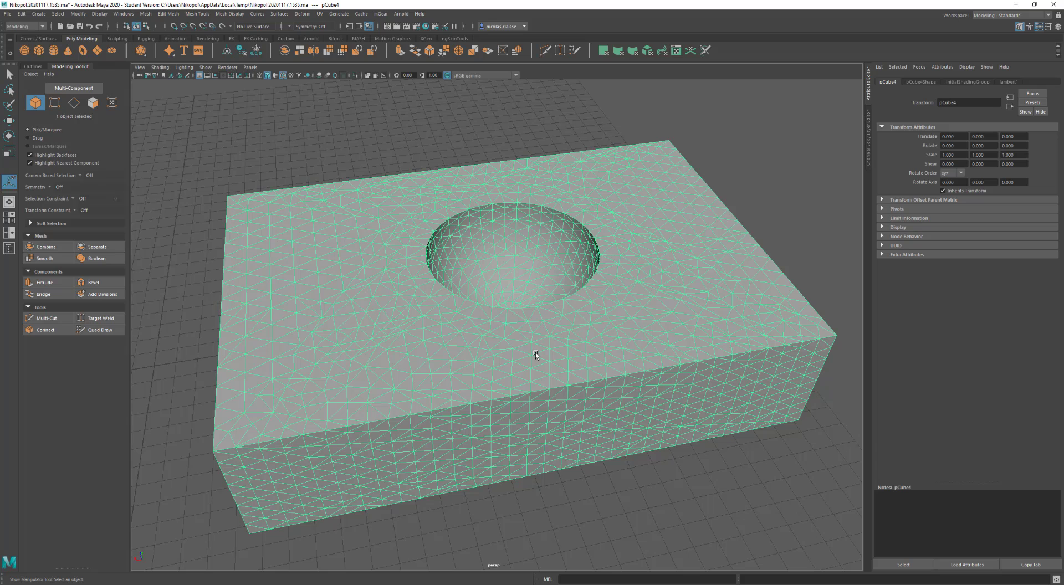
right_click_drag(535, 353, 577, 494, "shift")
key("F8")
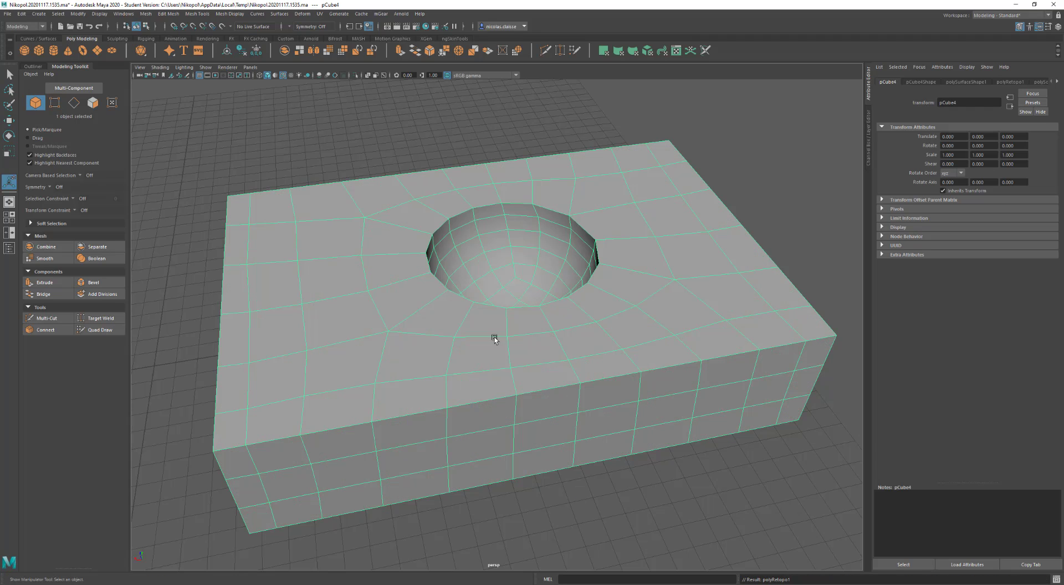
Examine the retopologized edge flow around the cavity and across the top and sides of the box.
mouse_move(494, 357)
left_mouse_down("alt")
mouse_move(562, 361)
mouse_move(477, 351)
left_mouse_up("alt")
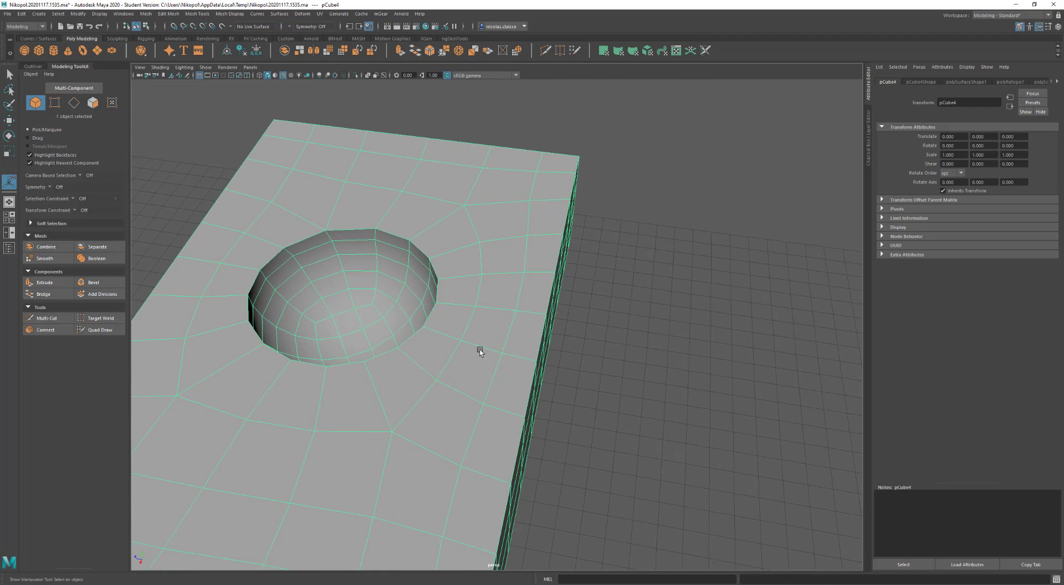
left_click_drag(370, 363, 448, 349, "alt")
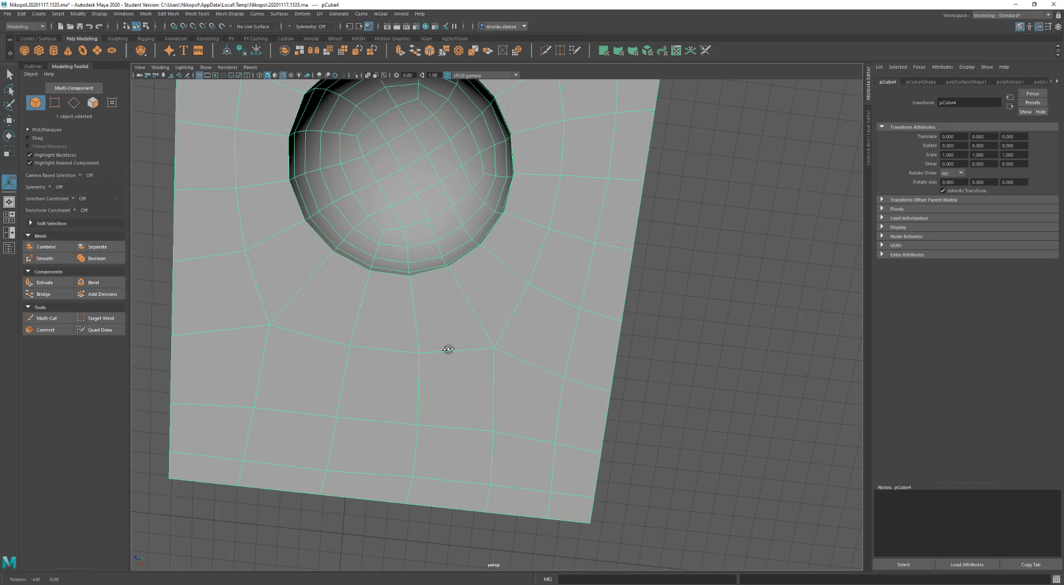
left_click_drag(460, 289, 493, 341, "alt")
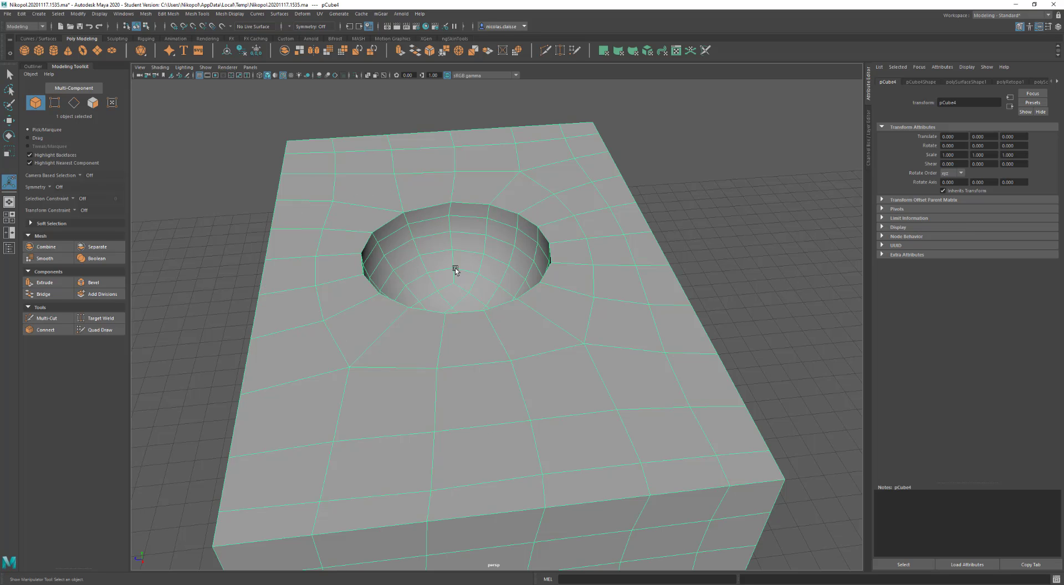
left_click_drag(458, 269, 487, 282, "alt")
middle_click_drag(487, 282, 490, 231, "alt")
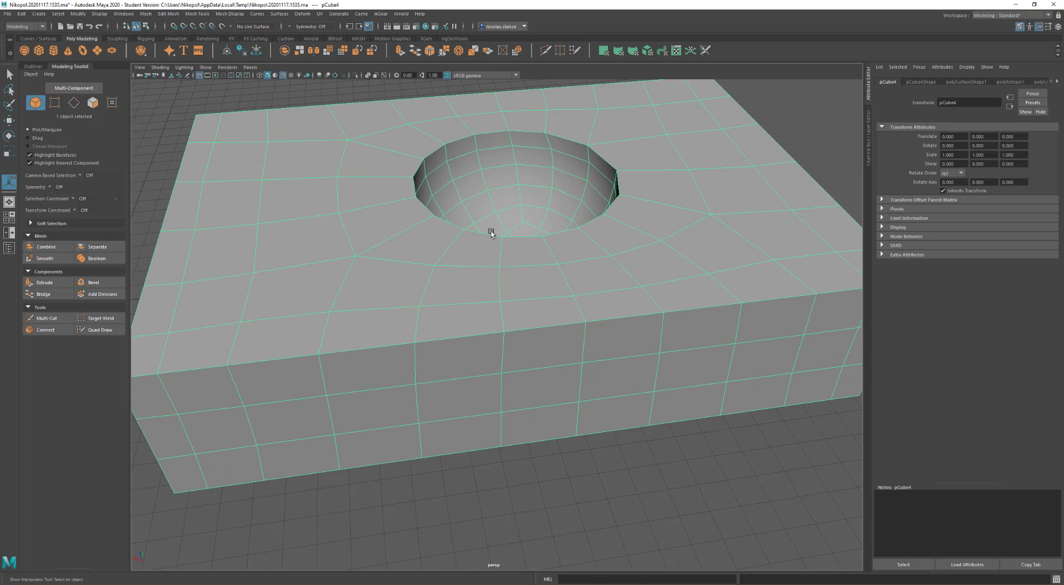
left_click_drag(620, 380, 579, 359, "alt")
right_click_drag(729, 338, 487, 325, "alt")
left_click_drag(554, 341, 530, 339, "alt")
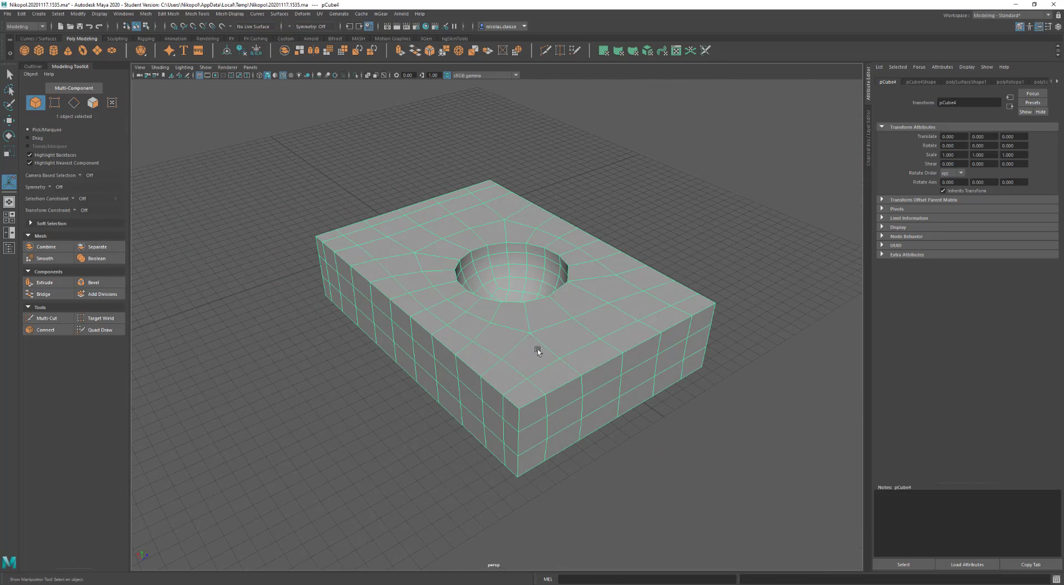
right_click_drag(537, 351, 476, 326, "alt")
left_click_drag(635, 346, 397, 344, "alt")
Delete the box and create a polygon sphere with a radius of about 7.7 on the grid.
key("Delete")
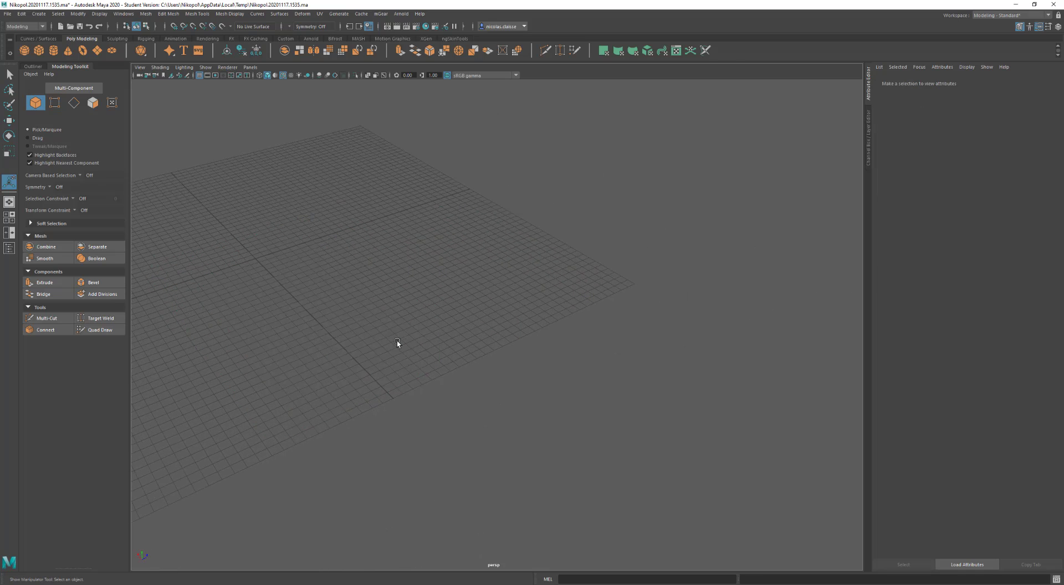
right_click_drag(397, 341, 424, 343, "shift")
left_click_drag(408, 327, 457, 362)
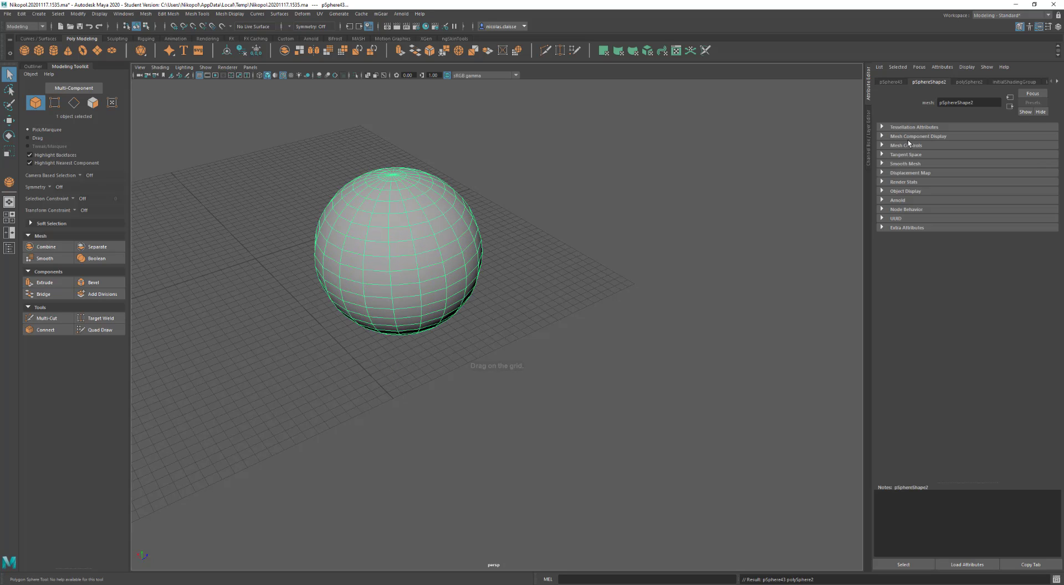
Set both the axis and height subdivisions of the sphere to 16.
left_click(978, 83)
mouse_move(985, 148)
left_mouse_down()
mouse_move(995, 155)
mouse_move(985, 156)
left_mouse_up()
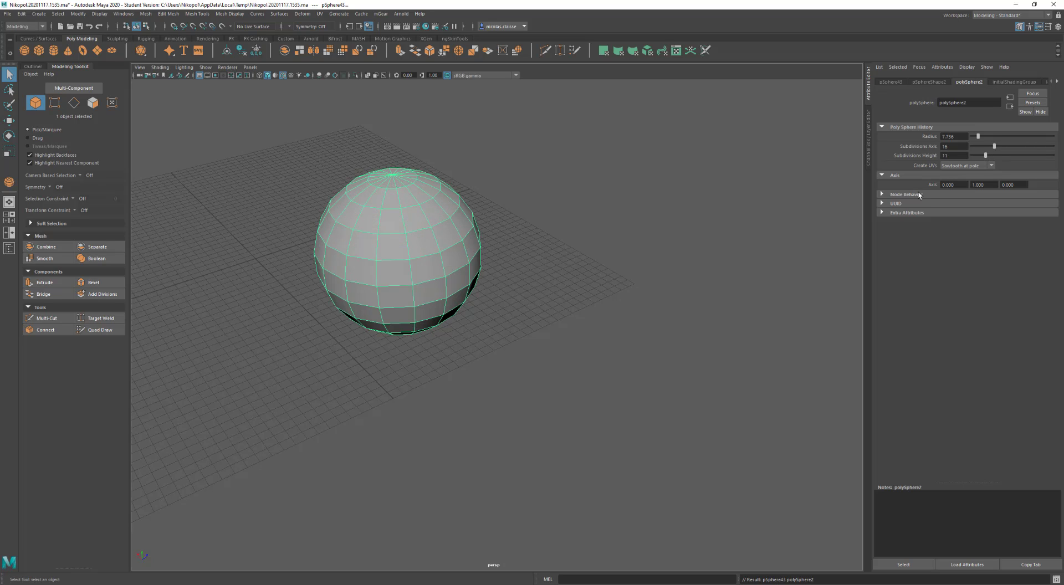
left_click_drag(1004, 157, 994, 159)
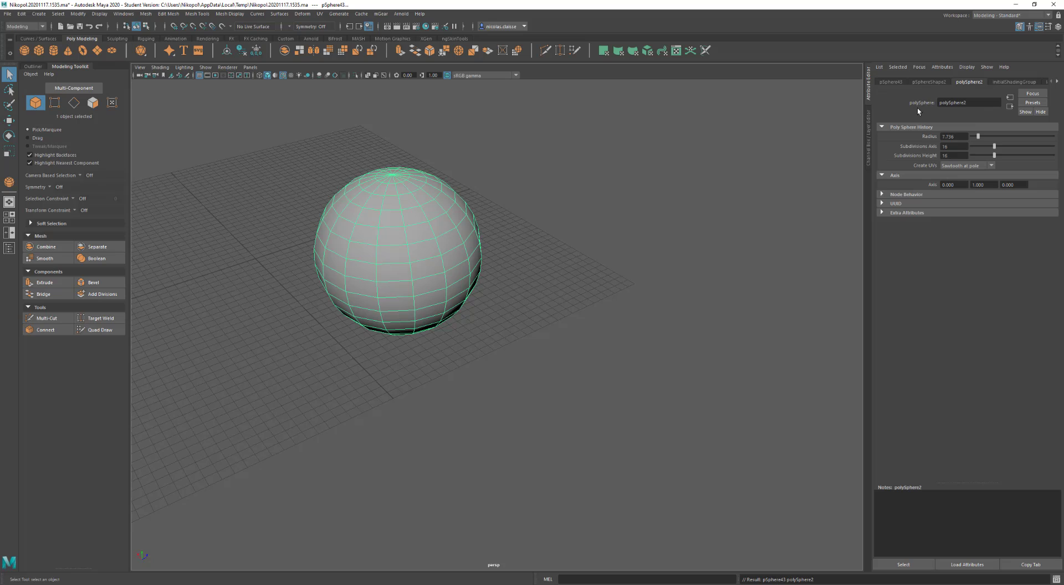
Centre the sphere at the origin by setting its X, Y and Z translation to 0.
key("ctrl+a")
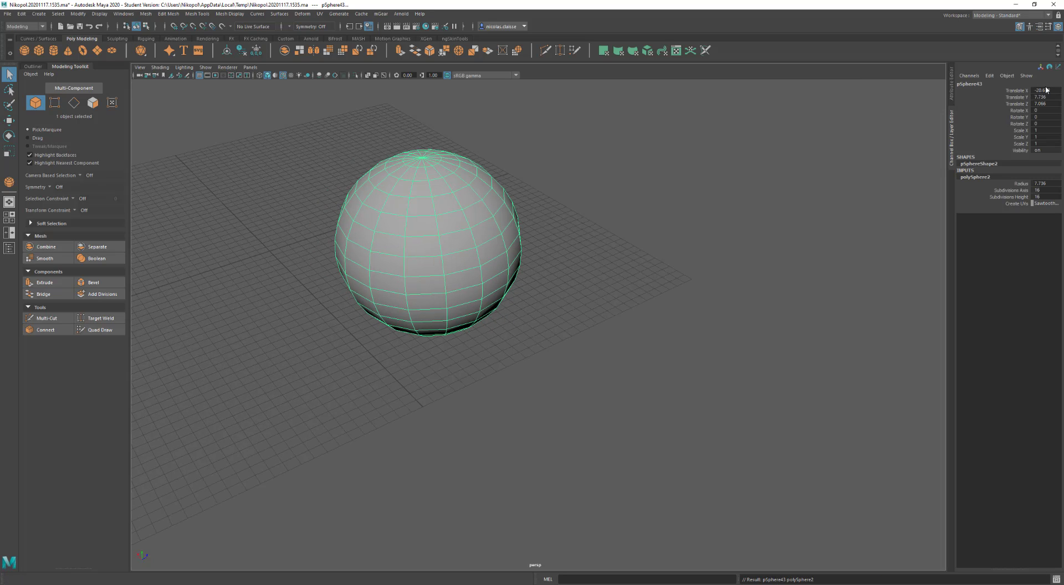
mouse_move(1046, 90)
left_mouse_down()
mouse_move(1046, 116)
mouse_move(1046, 106)
left_mouse_up()
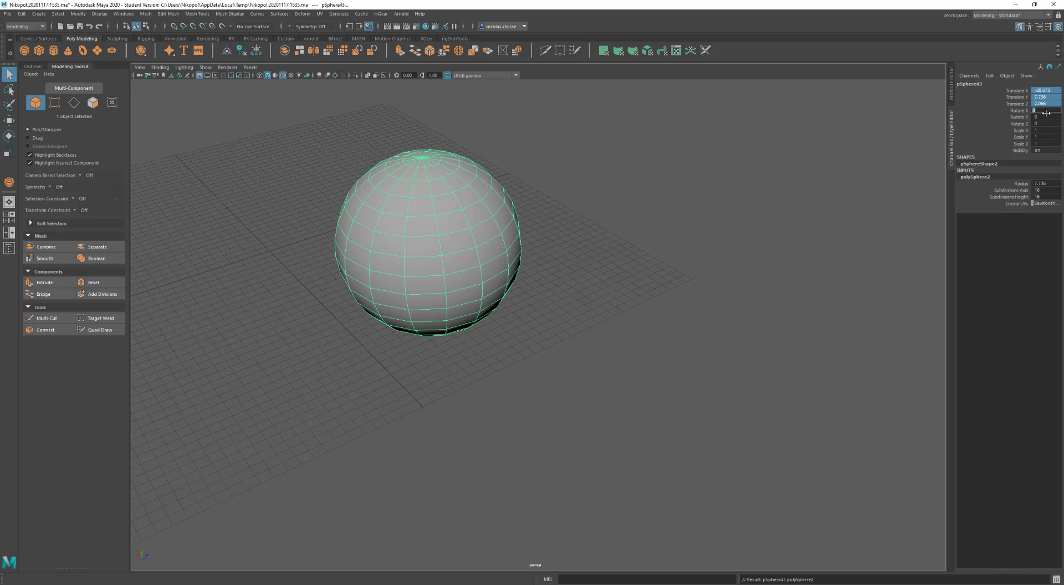
type("0")
key("Return")
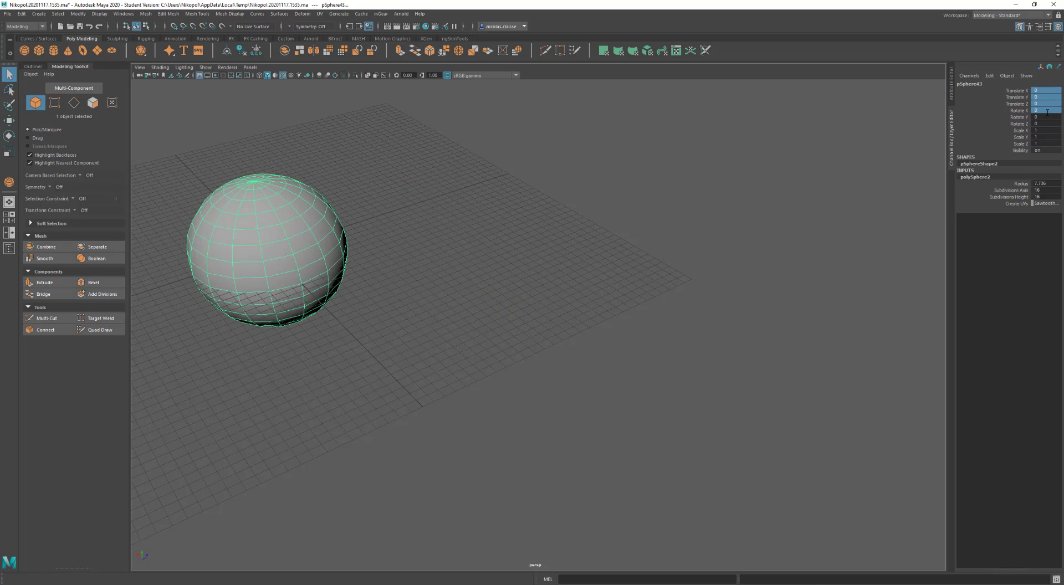
Set the sphere's radius to 10.
scroll(258, 234, "up", 3)
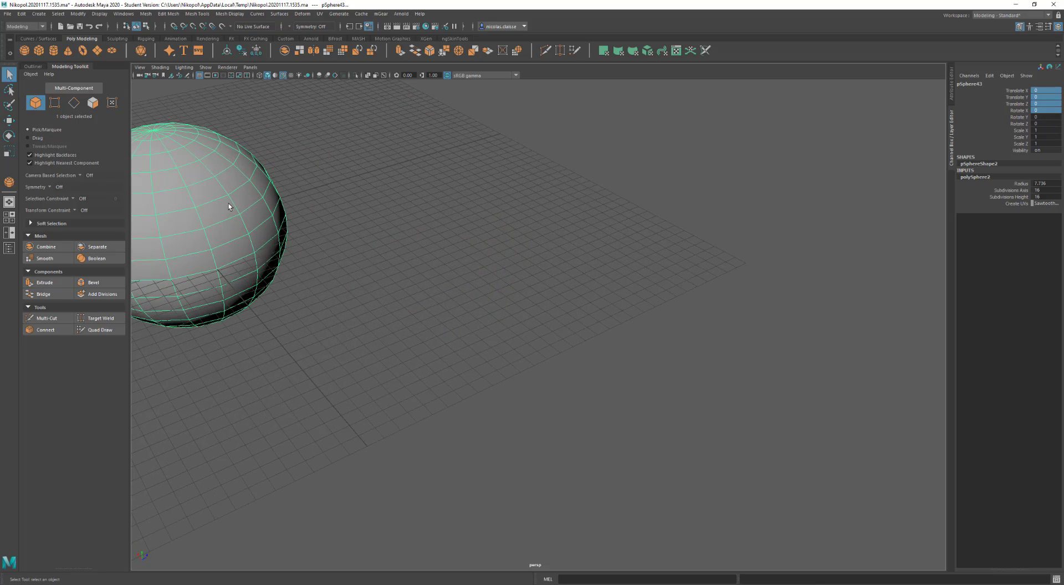
scroll(640, 228, "down", 2)
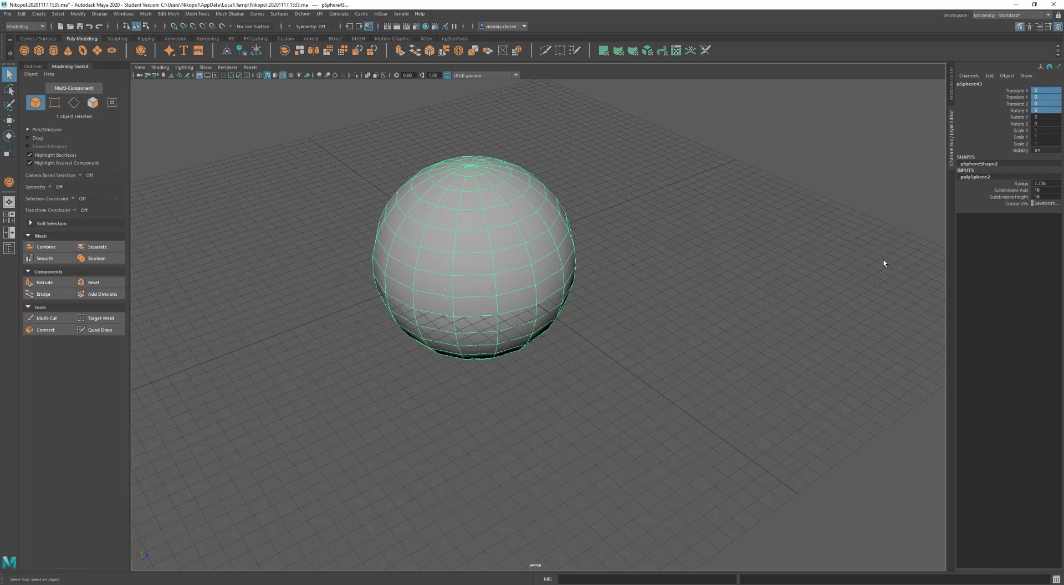
left_click(1045, 182)
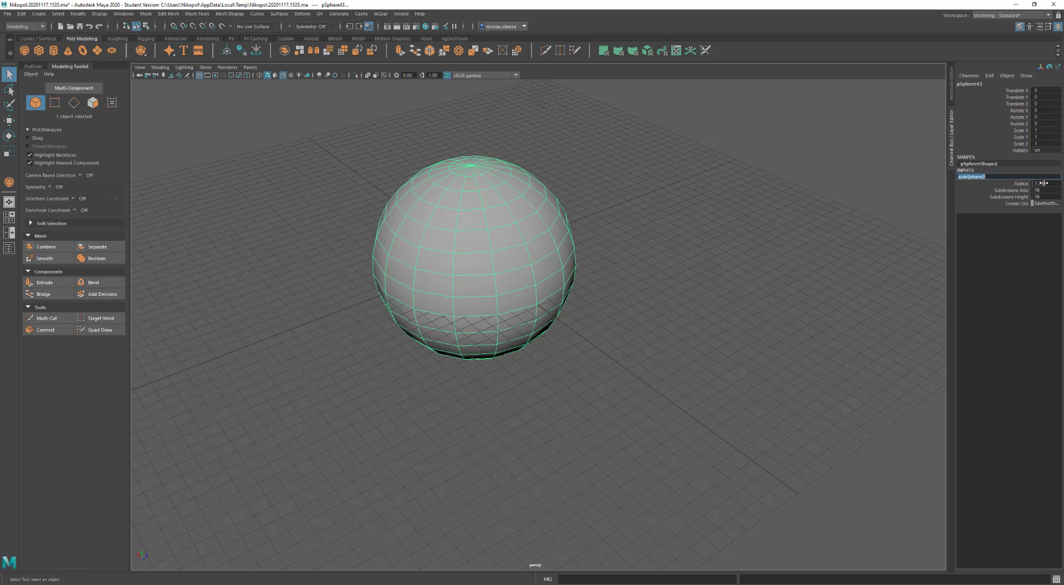
left_click(1045, 183)
type("10")
key("Return")
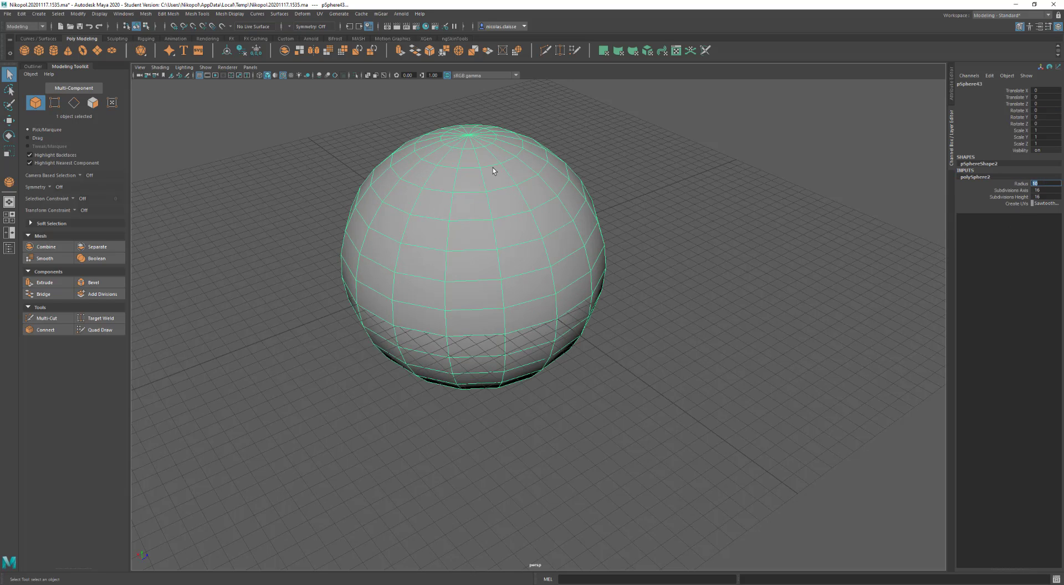
Select the three rings of faces around the sphere's top pole and delete them to open the top.
right_click_drag(486, 153, 479, 146)
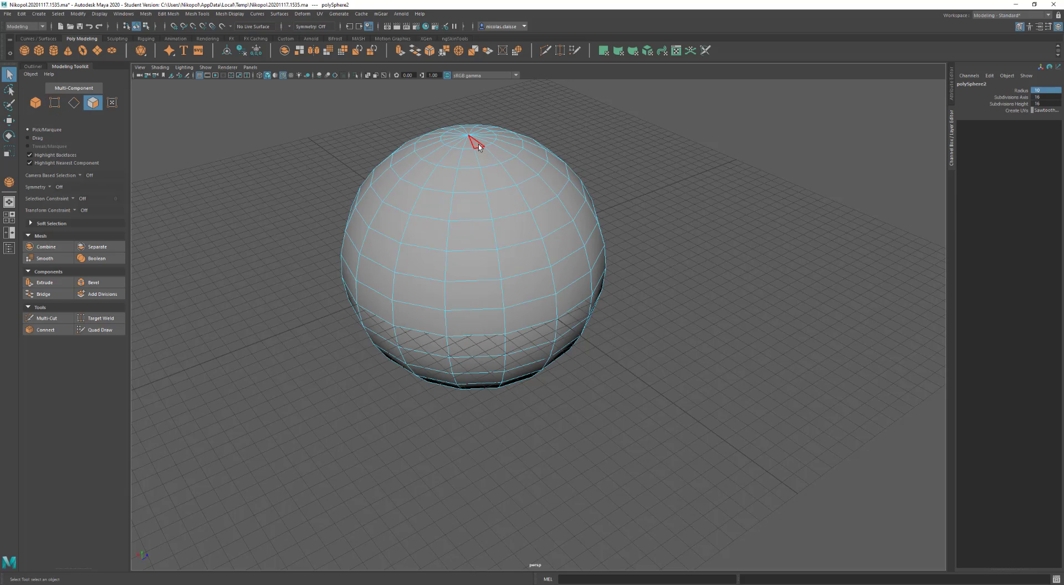
double_click(467, 159)
key("shift+period")
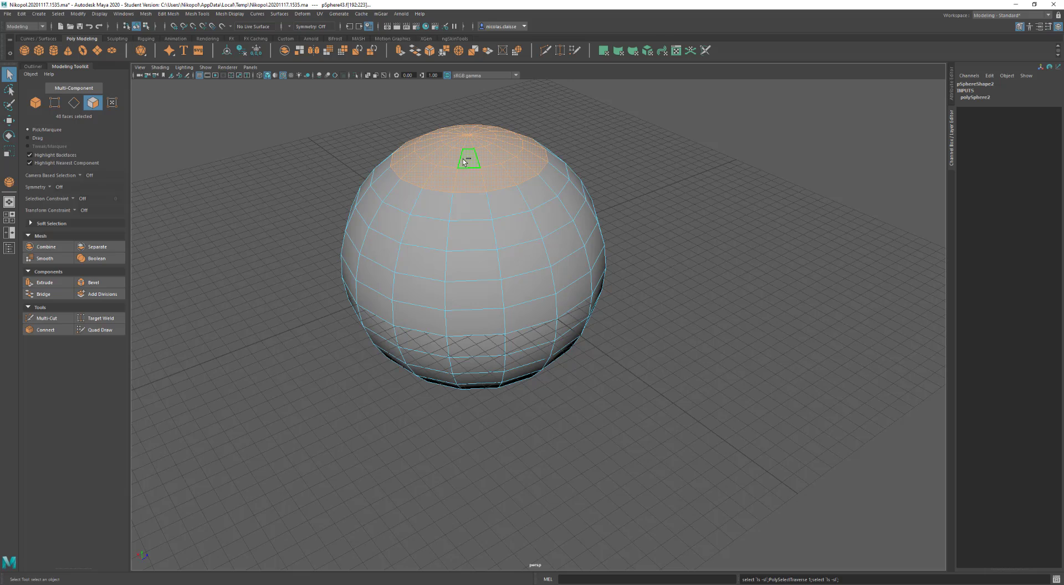
key("Delete")
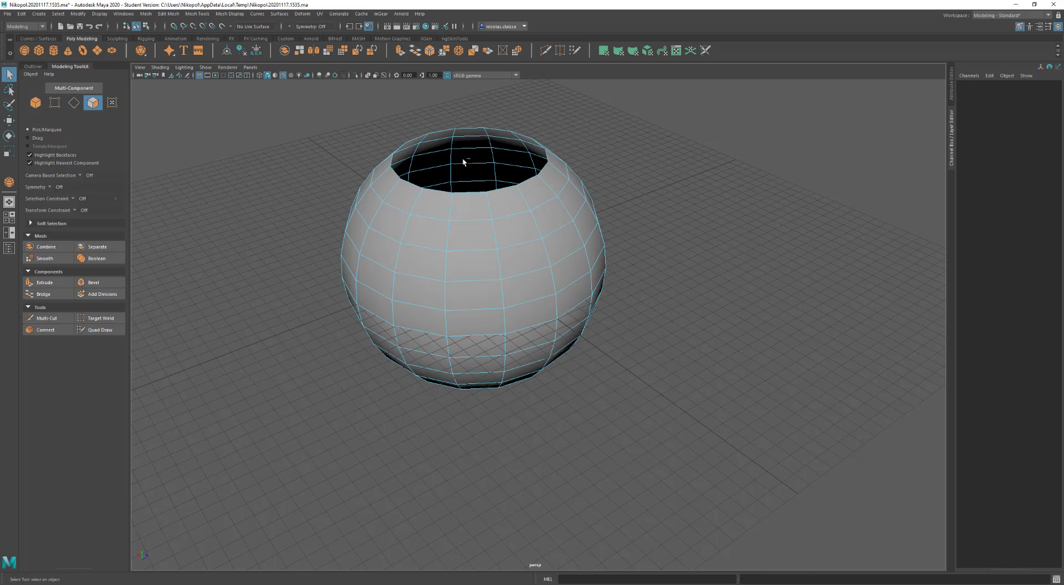
Reverse the open sphere's normals and extrude the opening's border edges outward into a flat ring, scaled uniformly to about 4.6.
left_click(478, 202)
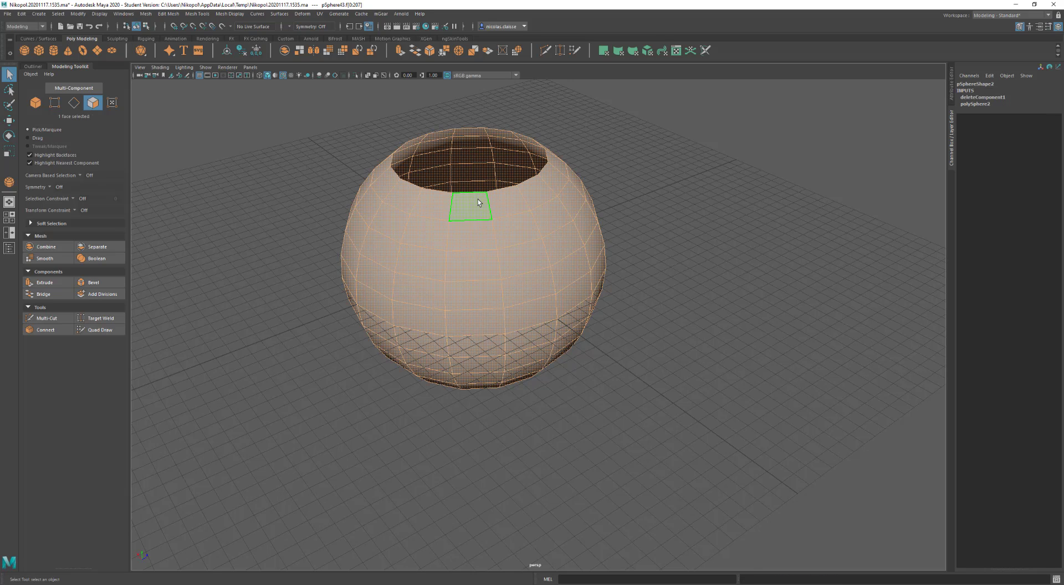
right_click_drag(478, 199, 504, 216, "shift")
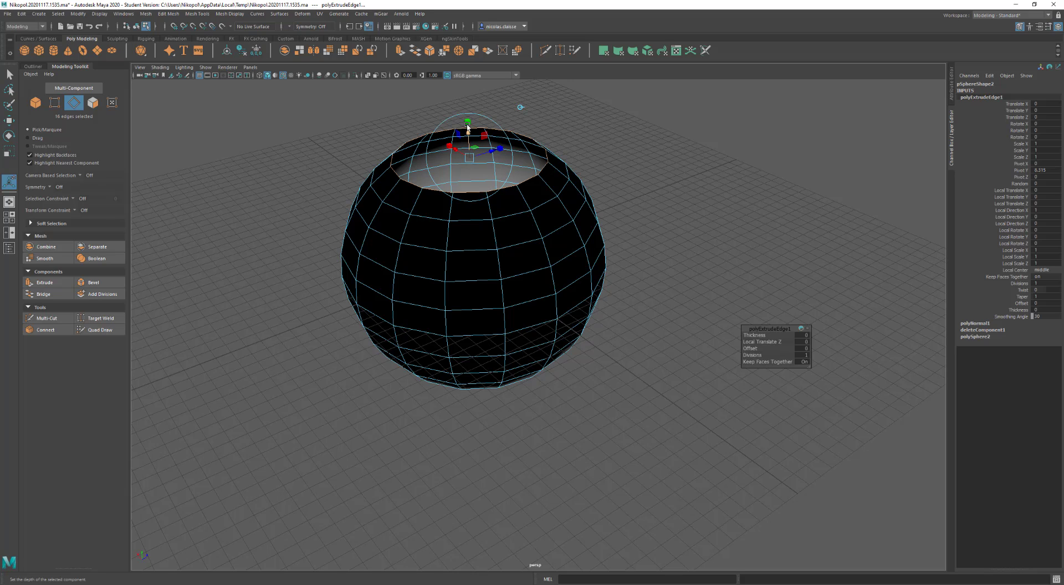
left_click(470, 158)
left_click_drag(470, 158, 563, 179)
Cut a square outline with Multi-Cut across the flat ring's radial edges, centred around the sphere's opening.
left_click_drag(587, 223, 653, 277, "alt")
right_click_drag(652, 277, 477, 195, "alt")
left_click_drag(477, 195, 527, 332, "alt")
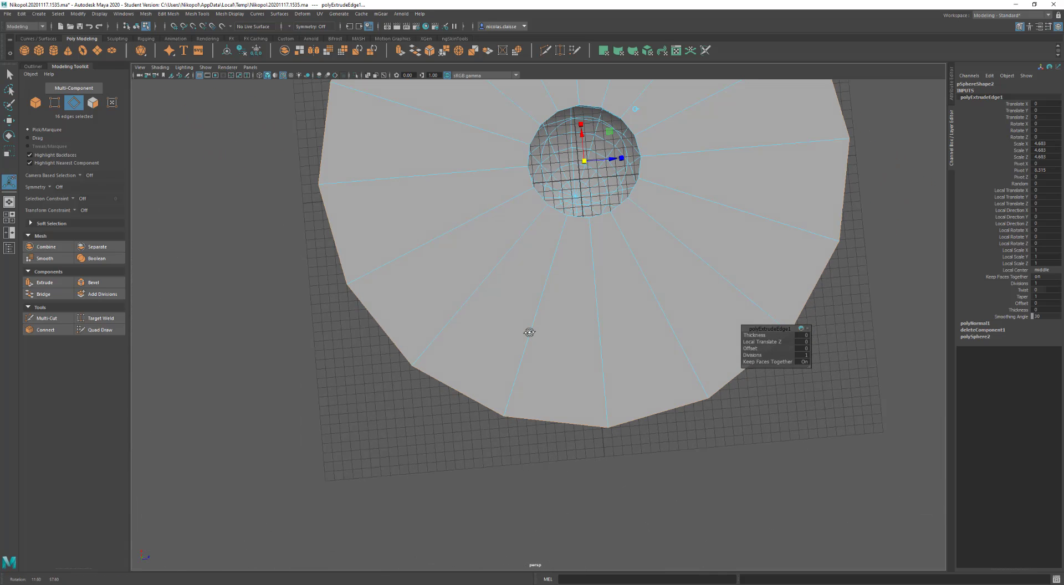
middle_click_drag(661, 325, 572, 328, "alt")
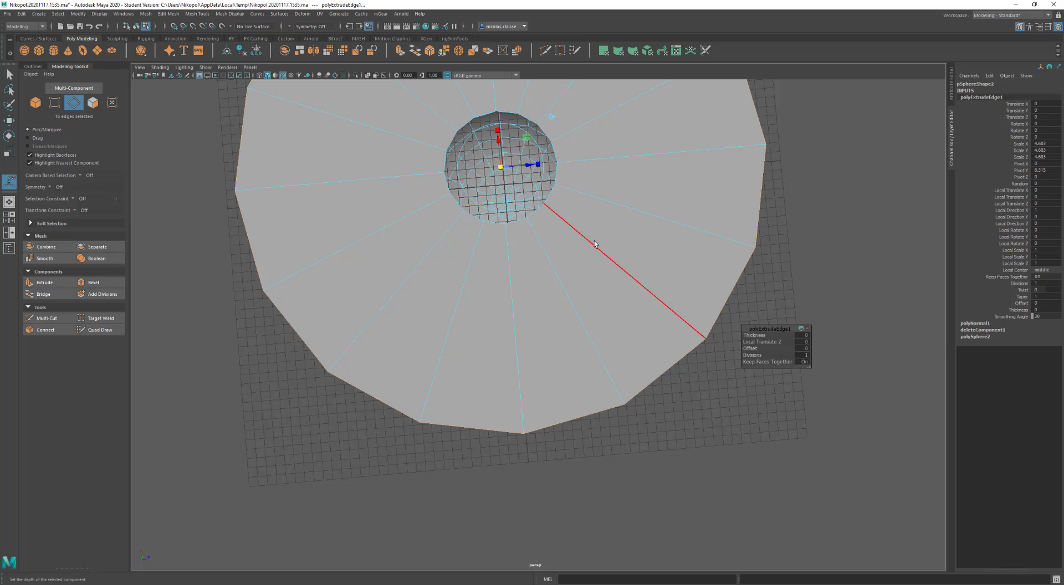
right_click_drag(594, 245, 554, 244, "shift")
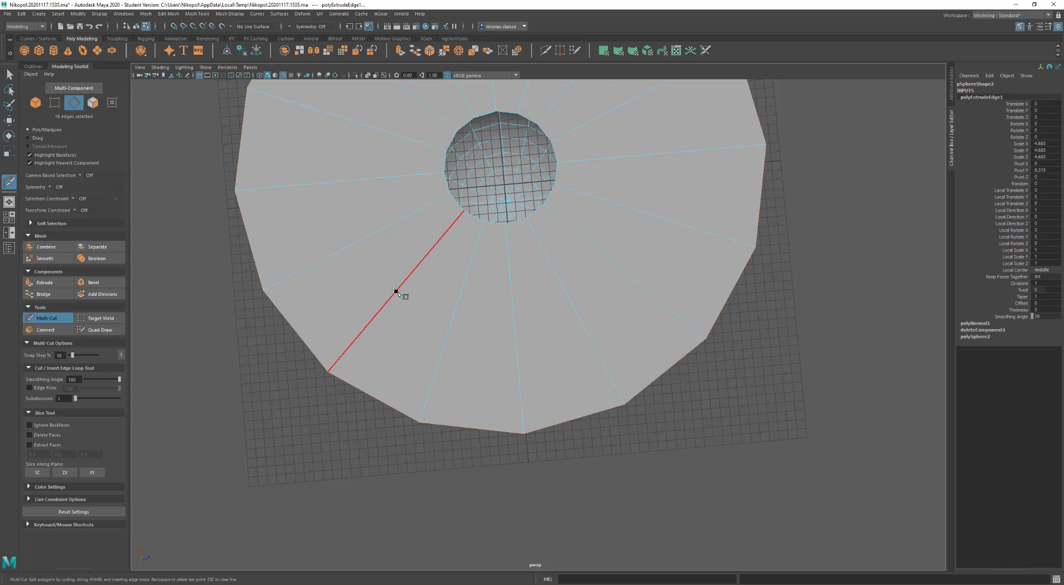
left_click(624, 271)
left_click(583, 89)
left_click(396, 291)
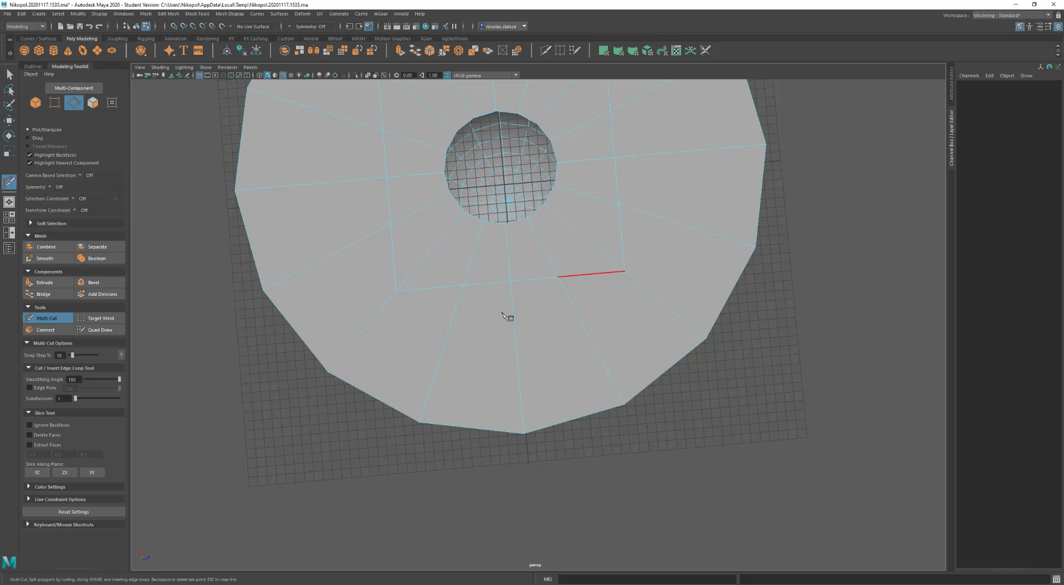
left_click(463, 285)
key("q")
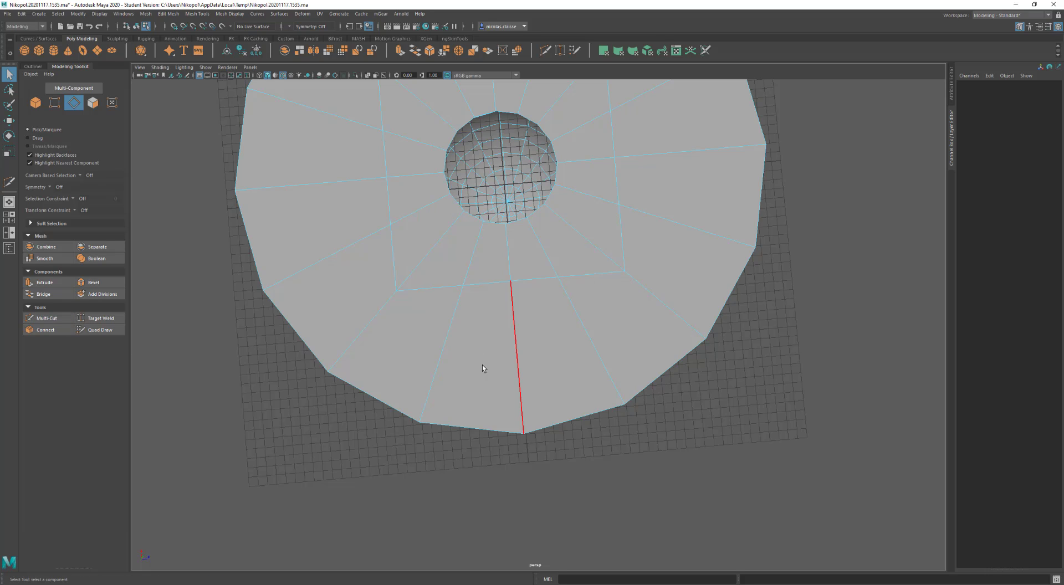
Select the loop of faces outside the square outline and delete it, leaving a square plate around the opening.
right_click_drag(483, 364, 483, 353)
right_click_drag(483, 352, 487, 387)
left_click(413, 362)
double_click(413, 363, "shift")
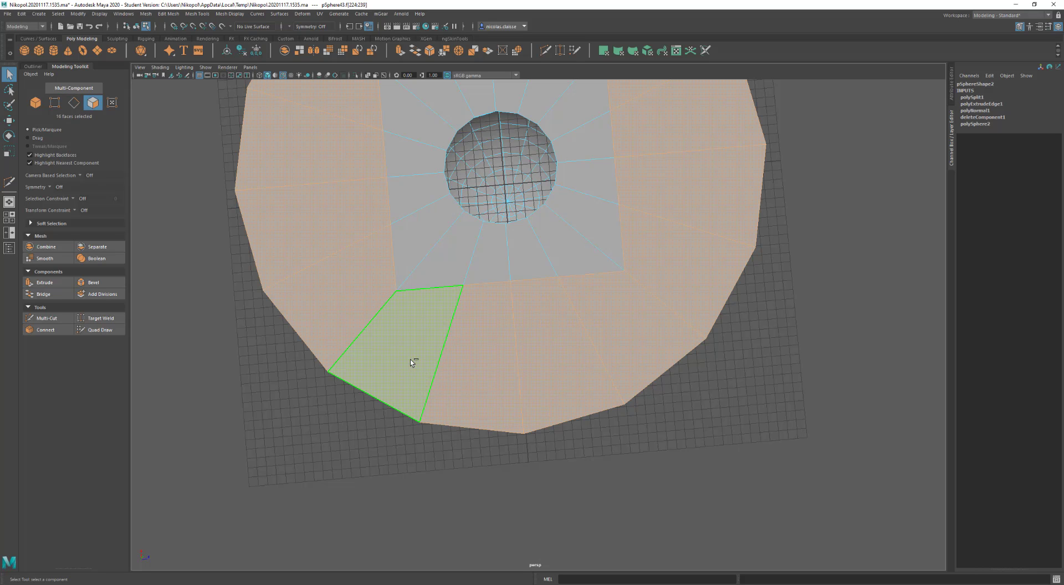
key("Delete")
left_click_drag(513, 394, 596, 352, "alt")
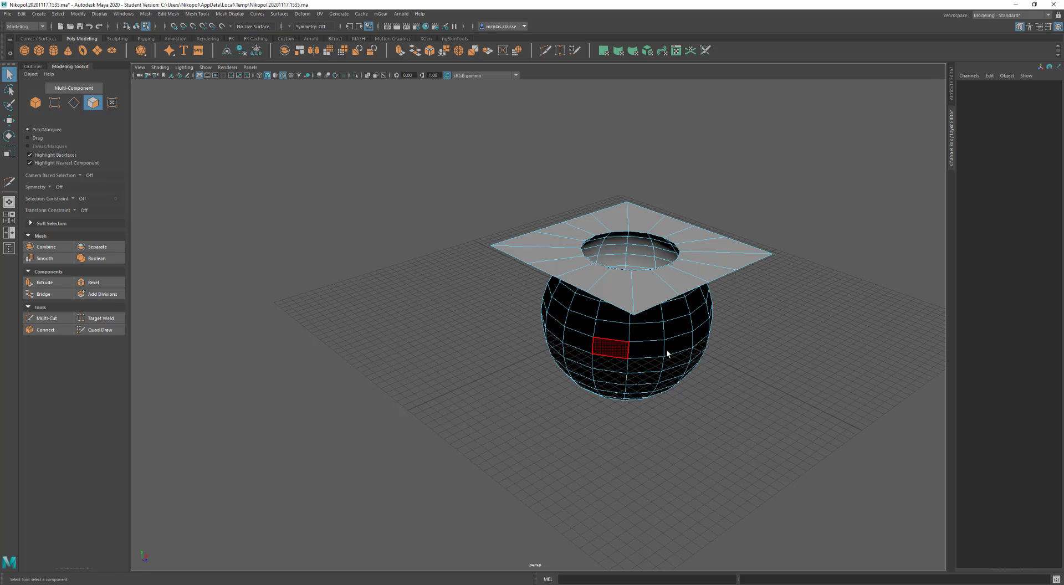
Bevel the edge loop around the opening's rim with a fraction of 0.5 and 1 segment.
mouse_move(718, 264)
left_mouse_down("alt")
mouse_move(745, 261)
mouse_move(710, 254)
mouse_move(724, 257)
left_mouse_up("alt")
scroll(704, 260, "up", 2)
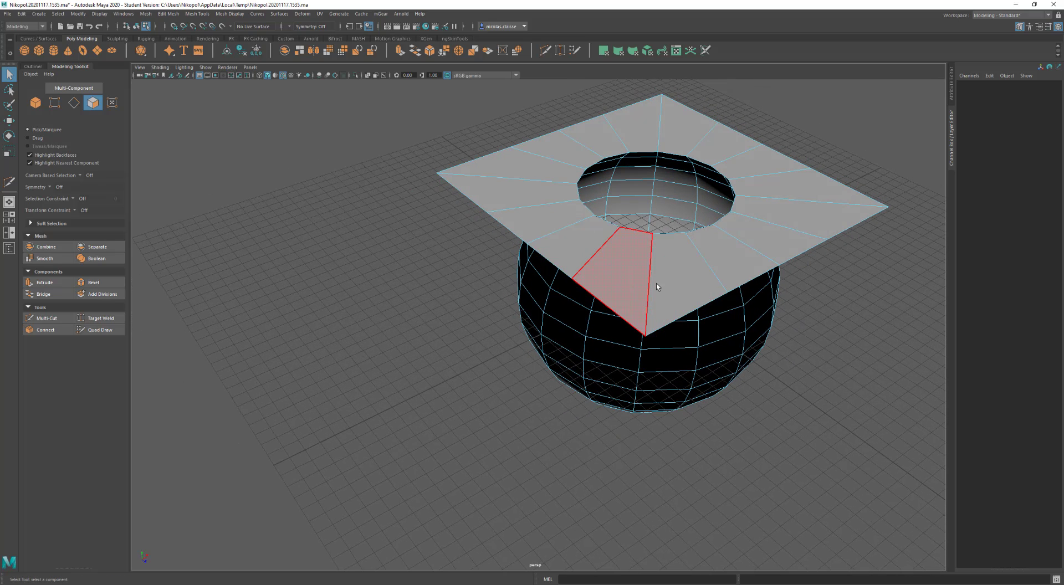
scroll(820, 444, "down", 4)
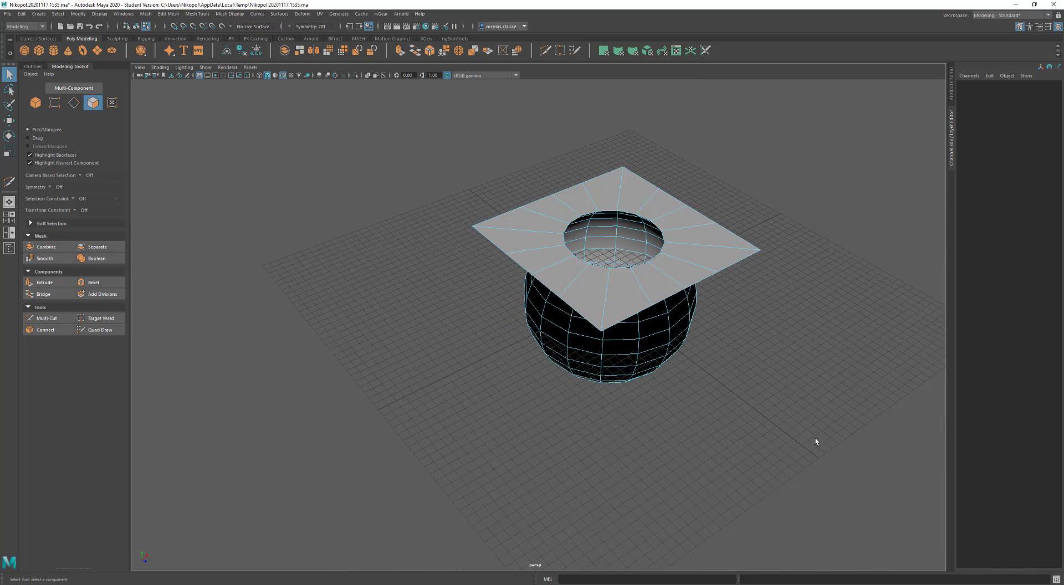
left_click_drag(816, 441, 714, 334, "alt")
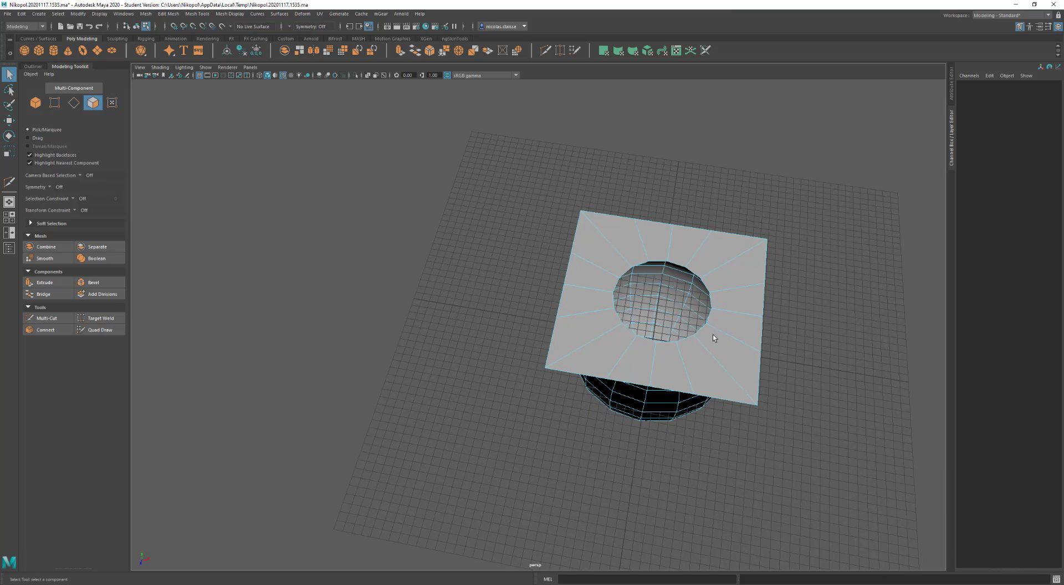
right_click_drag(715, 334, 789, 404, "alt")
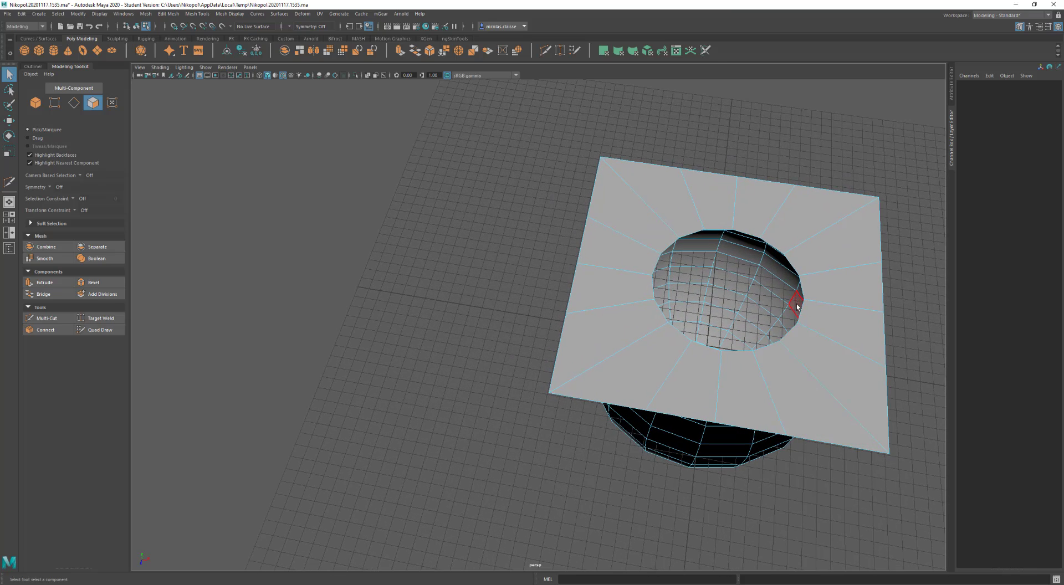
middle_click_drag(808, 324, 648, 360, "alt")
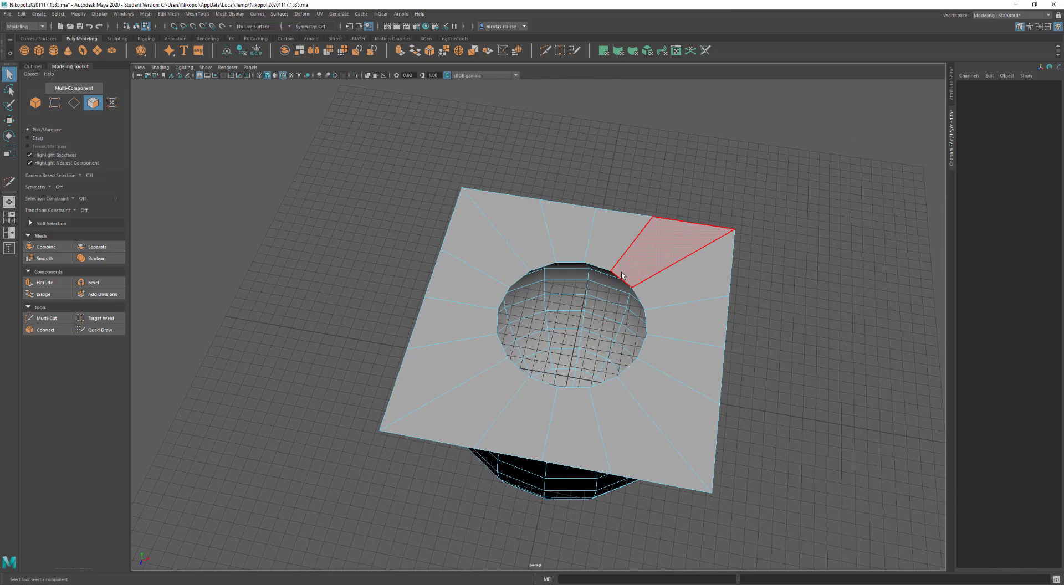
right_click_drag(621, 278, 646, 277)
double_click(618, 278)
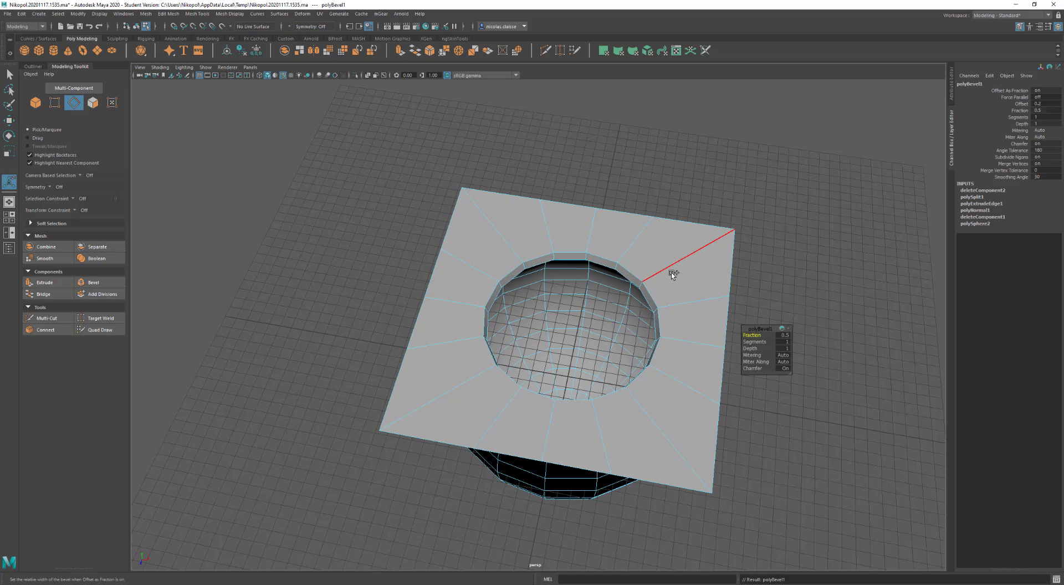
Insert an edge loop around the opening on the square plate, using the Equal distance from edge setting.
right_click_drag(672, 275, 707, 324, "shift")
left_click(669, 261)
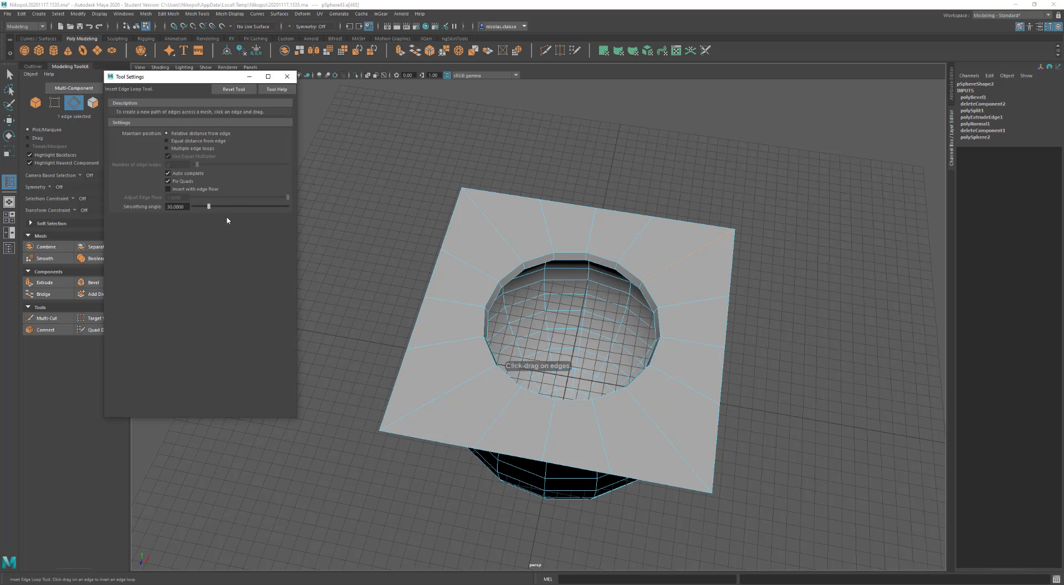
left_click(630, 254)
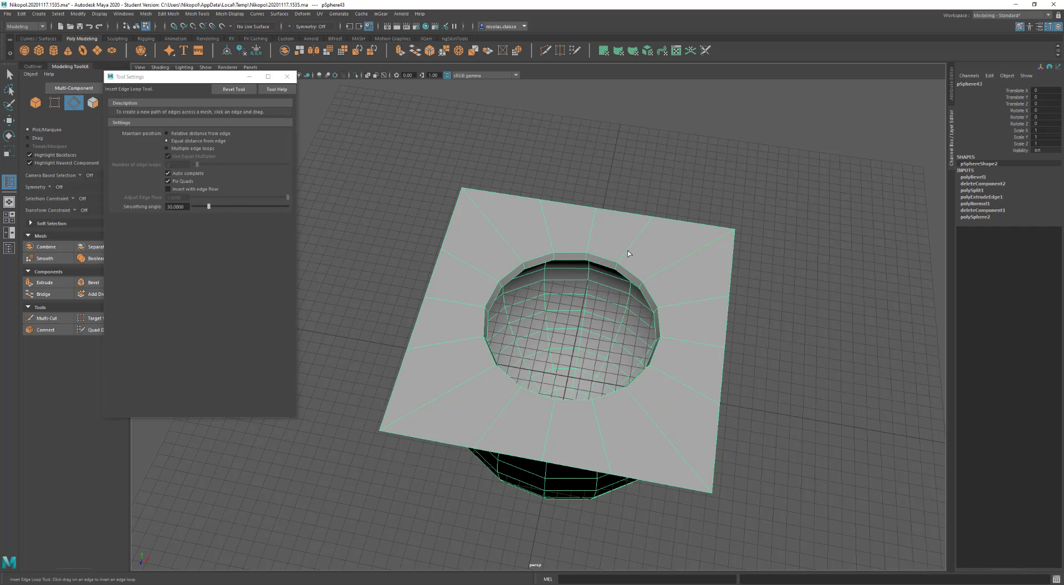
left_click(545, 240)
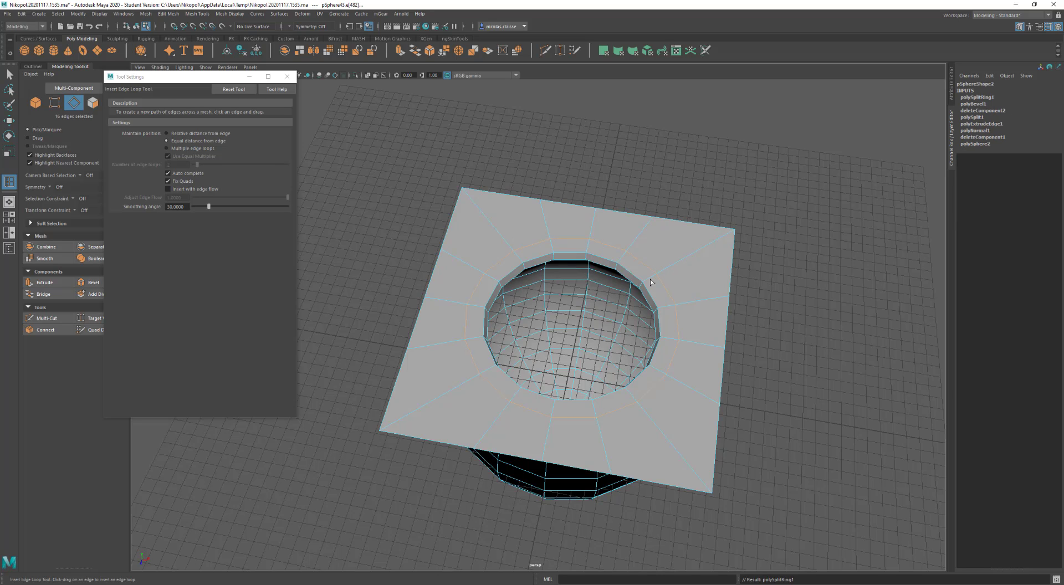
Display the mesh in smooth preview in object mode, close the tool settings and hide the viewport grid.
key("3")
right_click_drag(690, 349, 812, 292)
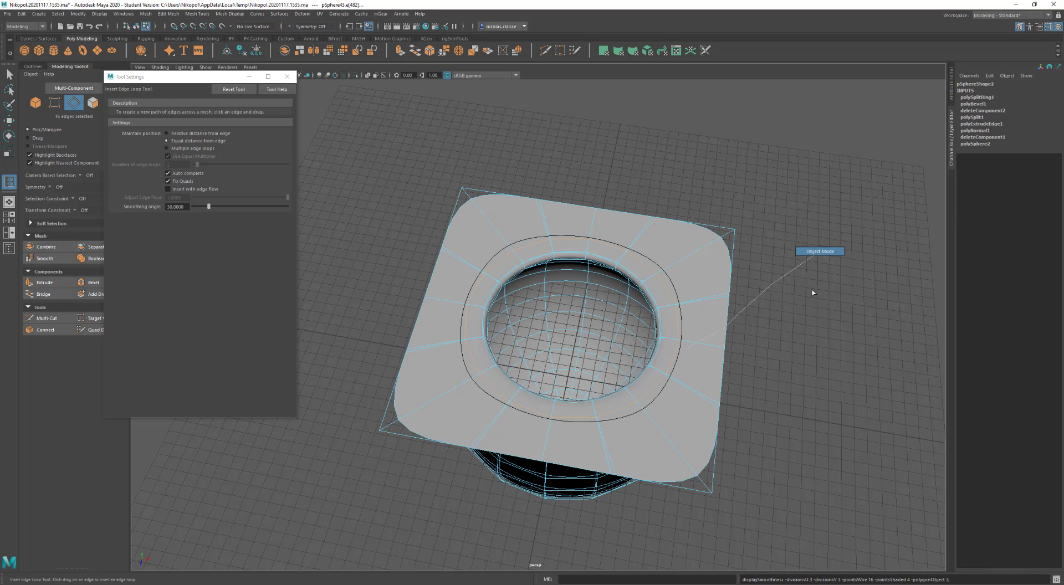
left_click(823, 320)
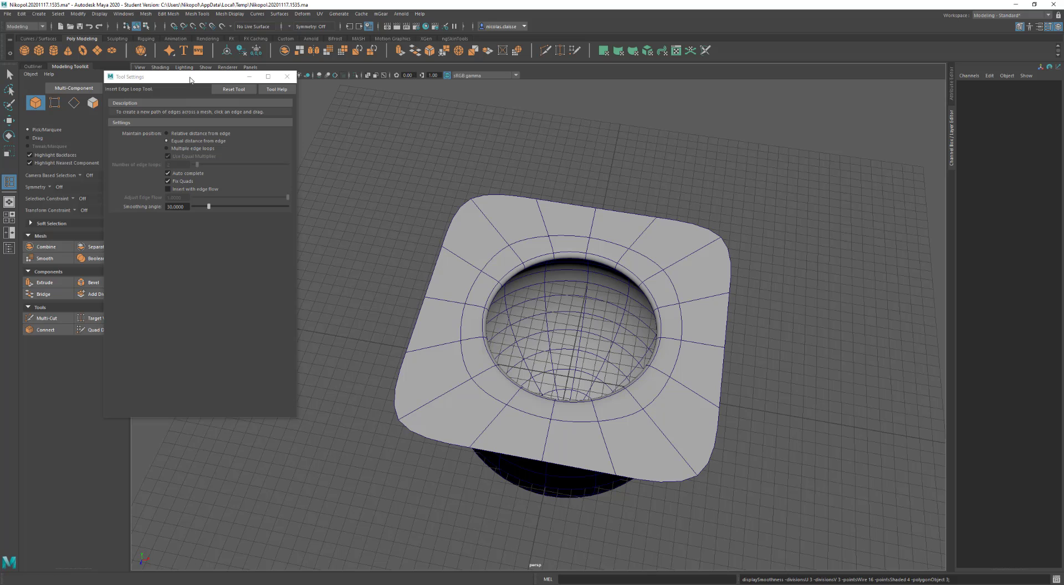
left_click(286, 76)
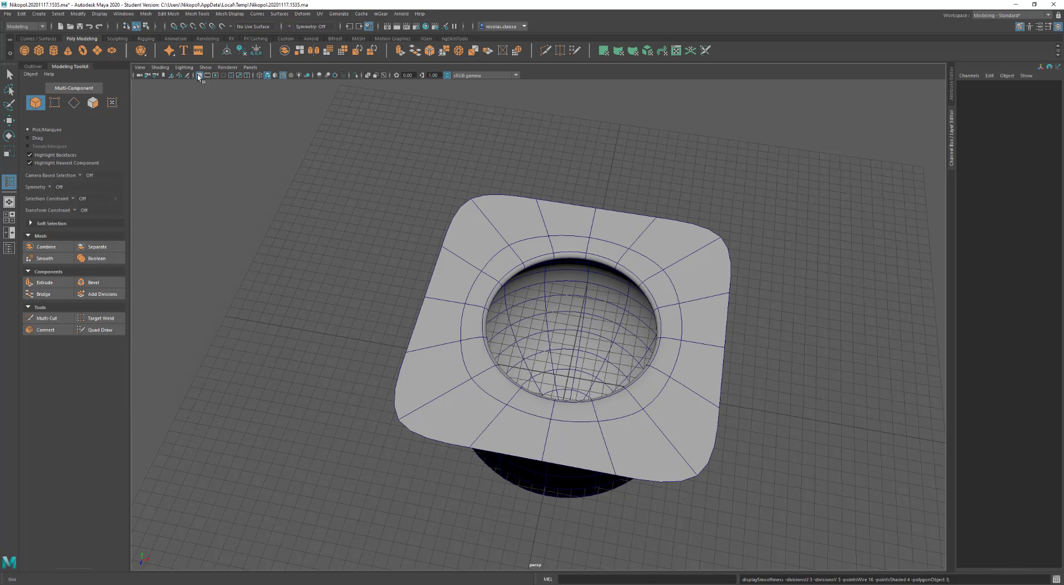
left_click(199, 75)
mouse_move(533, 298)
left_mouse_down("alt")
mouse_move(487, 284)
mouse_move(553, 303)
left_mouse_up("alt")
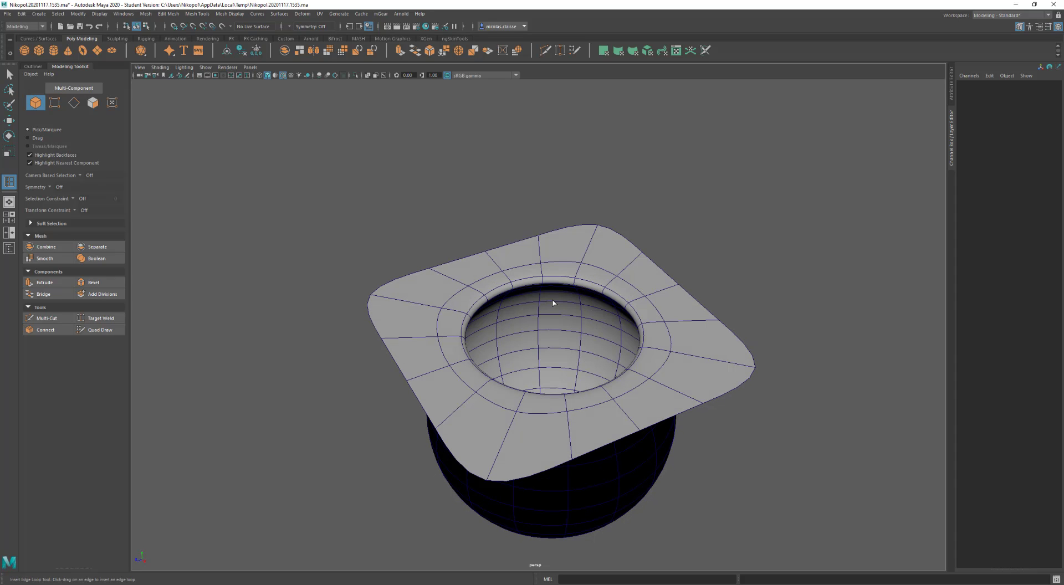